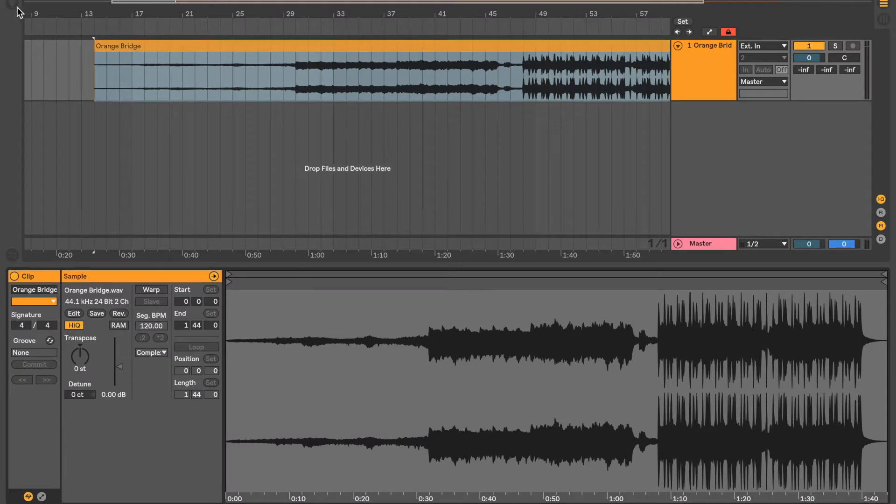
Step: Show the Orange Bridge track's device chain and delete the device it contains
{"action": "double_click", "coordinate": [694, 73]}
{"action": "left_click", "coordinate": [504, 91]}
{"action": "scroll", "coordinate": [168, 168], "scroll_direction": "down", "scroll_amount": 5}
{"action": "scroll", "coordinate": [142, 215], "scroll_direction": "up", "scroll_amount": 3}
{"action": "left_click", "coordinate": [142, 275]}
{"action": "left_click", "coordinate": [112, 374]}
{"action": "key", "text": "Delete"}
Step: Add Multiband Dynamics, Glue Compressor and Grain Delay to the Orange Bridge track's device chain
{"action": "left_click", "coordinate": [163, 286]}
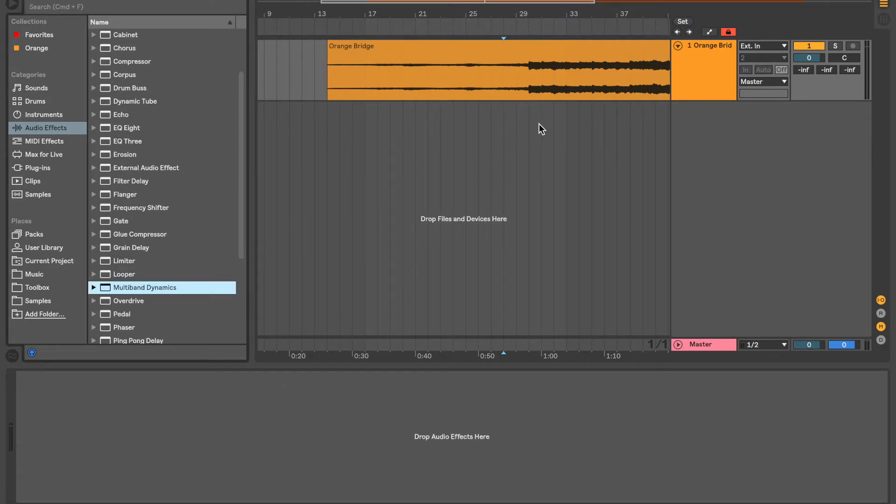
{"action": "left_click_drag", "start_coordinate": [172, 285], "coordinate": [293, 485]}
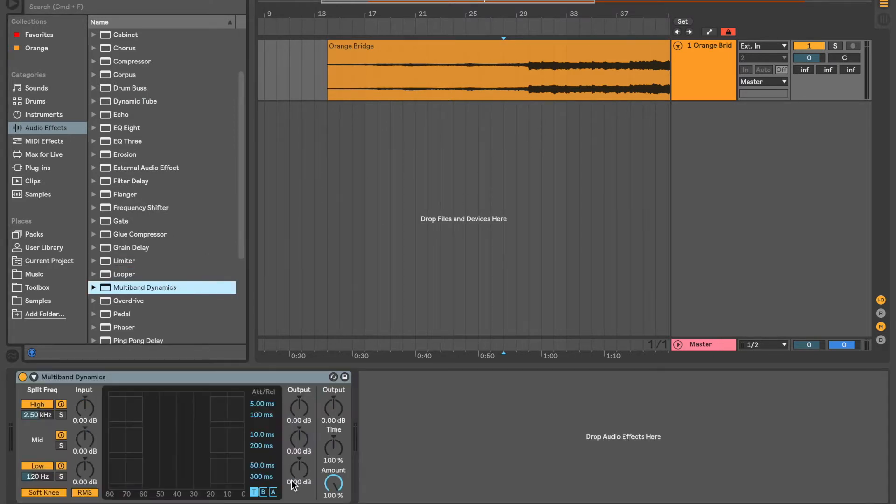
{"action": "double_click", "coordinate": [144, 236]}
{"action": "left_click_drag", "start_coordinate": [125, 252], "coordinate": [588, 410]}
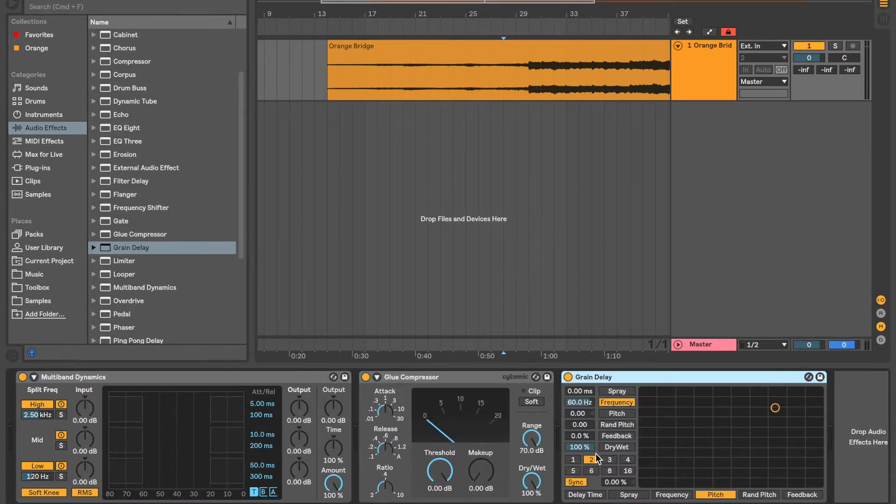
Step: Try the Glue Compressor's Makeup and Dry/Wet and the Multiband Dynamics Amount, and delete all three effects
{"action": "mouse_move", "coordinate": [481, 472]}
{"action": "left_mouse_down"}
{"action": "mouse_move", "coordinate": [481, 460]}
{"action": "mouse_move", "coordinate": [474, 485]}
{"action": "left_mouse_up"}
{"action": "mouse_move", "coordinate": [531, 481]}
{"action": "left_mouse_down"}
{"action": "mouse_move", "coordinate": [531, 500]}
{"action": "mouse_move", "coordinate": [531, 481]}
{"action": "left_mouse_up"}
{"action": "mouse_move", "coordinate": [328, 483]}
{"action": "left_mouse_down"}
{"action": "mouse_move", "coordinate": [328, 491]}
{"action": "mouse_move", "coordinate": [333, 467]}
{"action": "left_mouse_up"}
{"action": "left_click", "coordinate": [615, 373]}
{"action": "left_click", "coordinate": [284, 371], "text": "shift"}
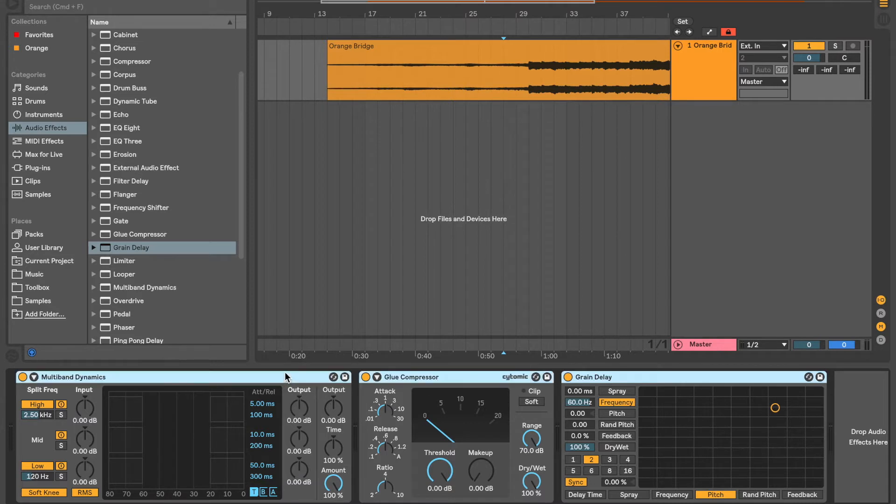
{"action": "key", "text": "Delete"}
Step: Find Redux among the audio effects and load it onto the Orange Bridge track
{"action": "left_click", "coordinate": [161, 254]}
{"action": "scroll", "coordinate": [161, 254], "scroll_direction": "up", "scroll_amount": 2}
{"action": "scroll", "coordinate": [161, 254], "scroll_direction": "down", "scroll_amount": 5}
{"action": "scroll", "coordinate": [195, 248], "scroll_direction": "up", "scroll_amount": 2}
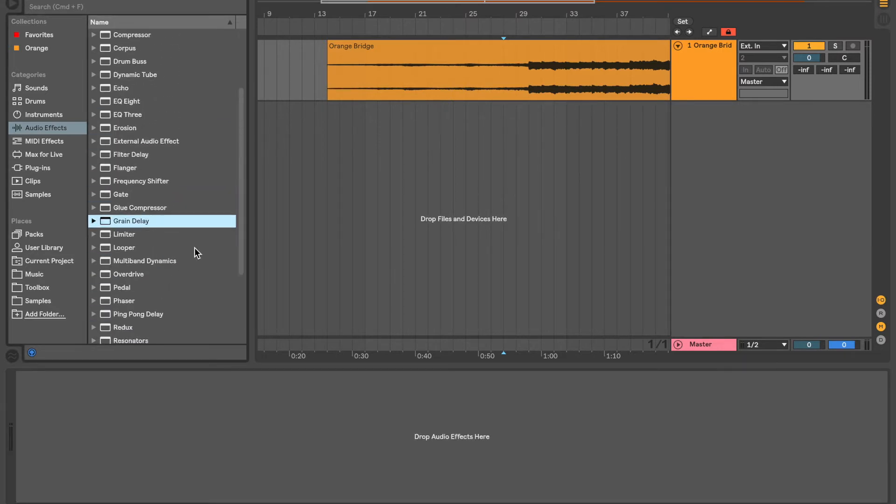
{"action": "scroll", "coordinate": [152, 263], "scroll_direction": "down", "scroll_amount": 8}
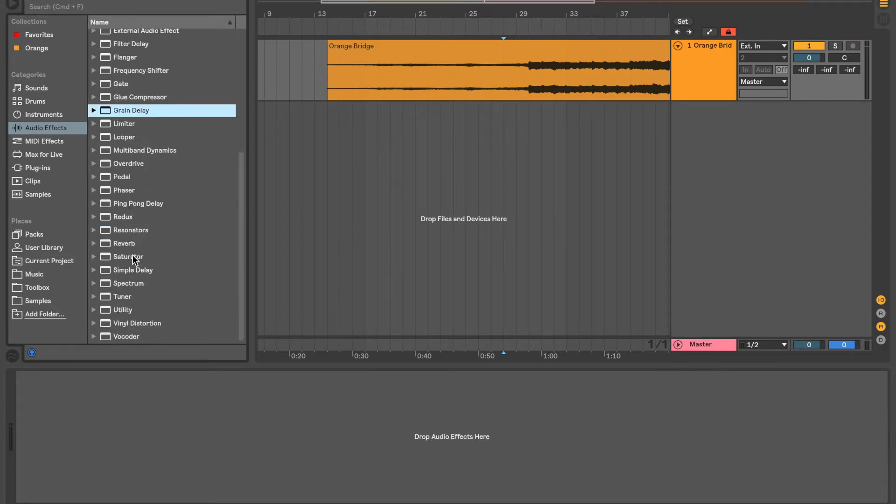
{"action": "double_click", "coordinate": [136, 216]}
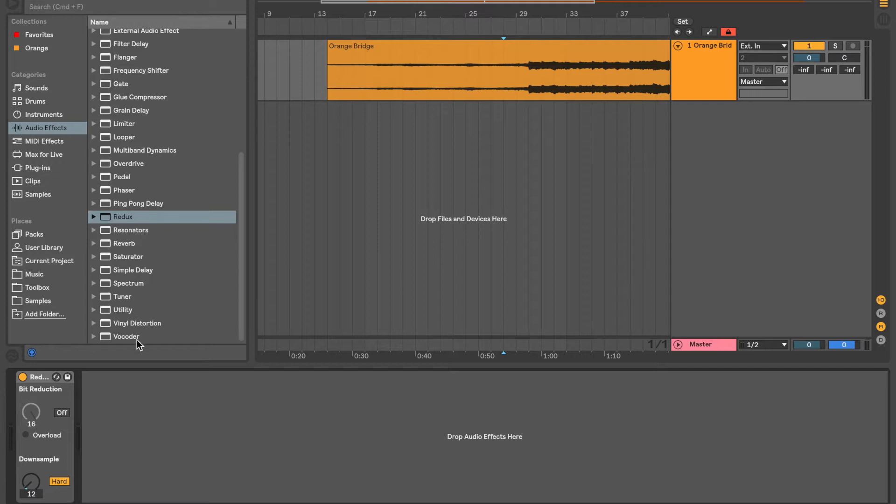
Step: Look through the remaining audio effects and the locally installed VST plug-ins
{"action": "scroll", "coordinate": [137, 311], "scroll_direction": "up", "scroll_amount": 5}
{"action": "scroll", "coordinate": [100, 281], "scroll_direction": "down", "scroll_amount": 3}
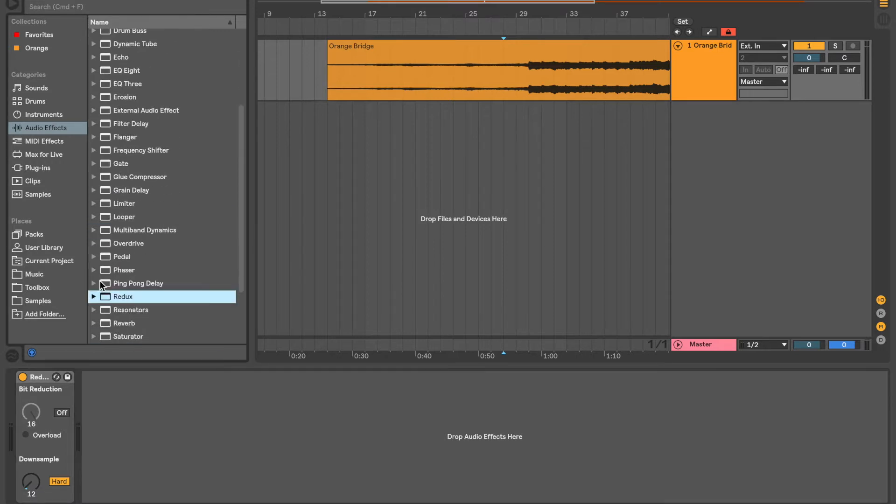
{"action": "left_click", "coordinate": [39, 168]}
{"action": "left_click", "coordinate": [93, 35]}
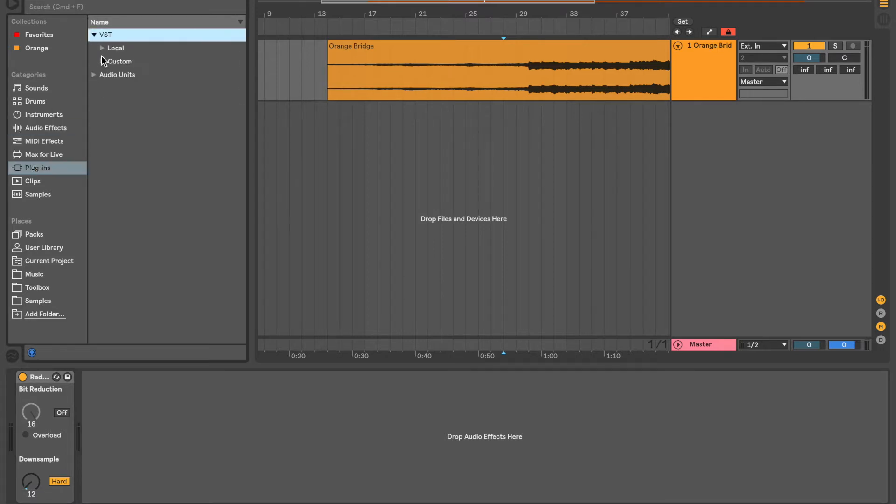
{"action": "left_click", "coordinate": [103, 48]}
{"action": "scroll", "coordinate": [167, 269], "scroll_direction": "down", "scroll_amount": 5}
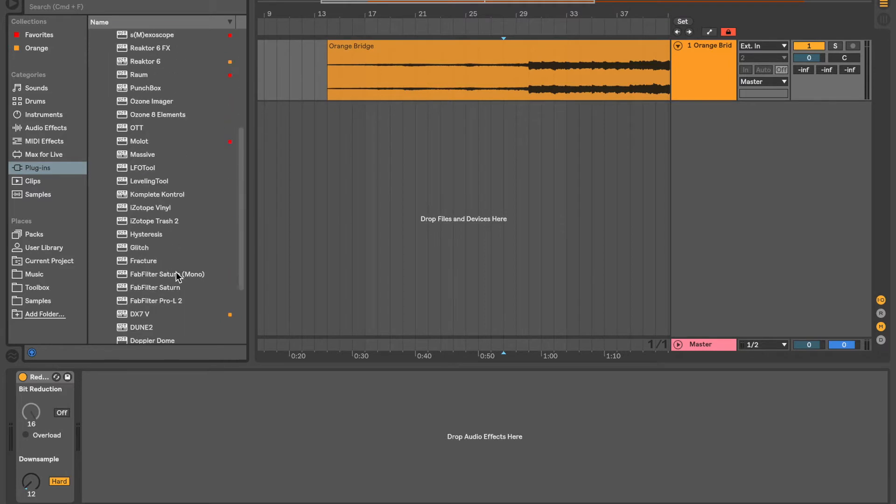
Step: Set the Redux Downsample to 17 and place the playback start at bar 35 of the Orange Bridge clip
{"action": "left_click", "coordinate": [12, 6]}
{"action": "scroll", "coordinate": [221, 163], "scroll_direction": "right", "scroll_amount": 2}
{"action": "left_click_drag", "start_coordinate": [270, 14], "coordinate": [285, 28]}
{"action": "left_click", "coordinate": [13, 6]}
{"action": "scroll", "coordinate": [184, 86], "scroll_direction": "up", "scroll_amount": 2}
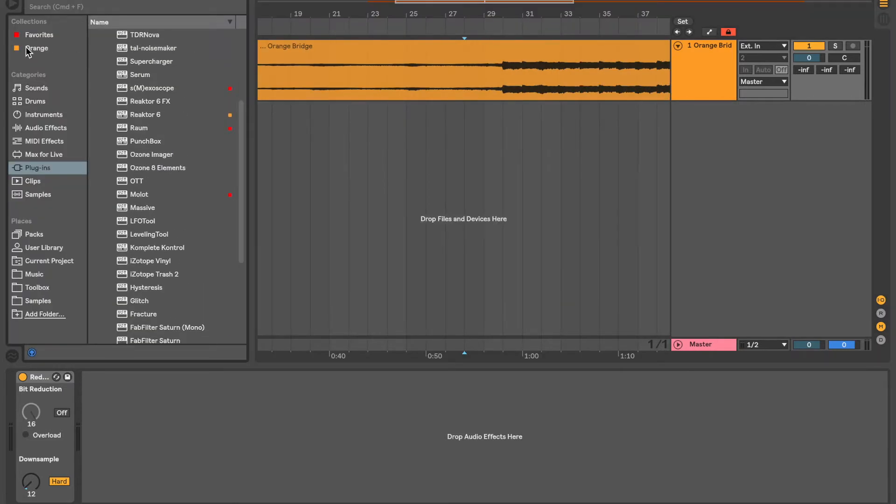
{"action": "left_click", "coordinate": [13, 5]}
{"action": "left_click_drag", "start_coordinate": [31, 486], "coordinate": [30, 472]}
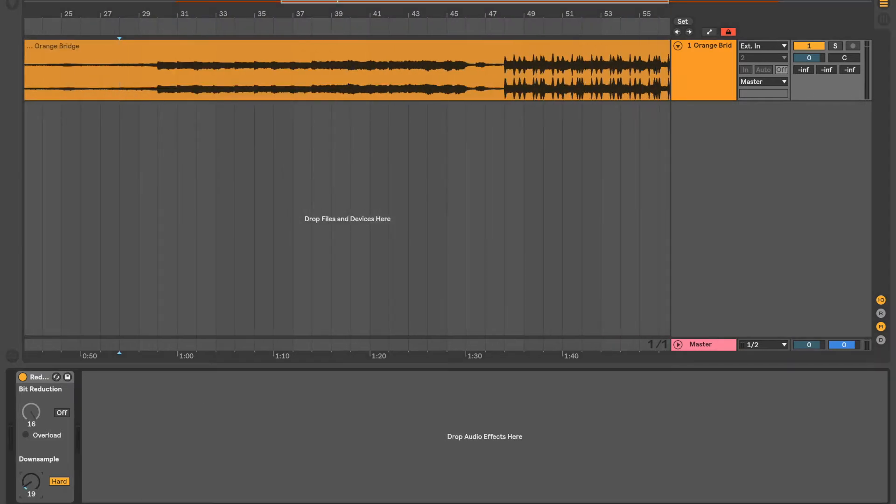
{"action": "left_click", "coordinate": [257, 101]}
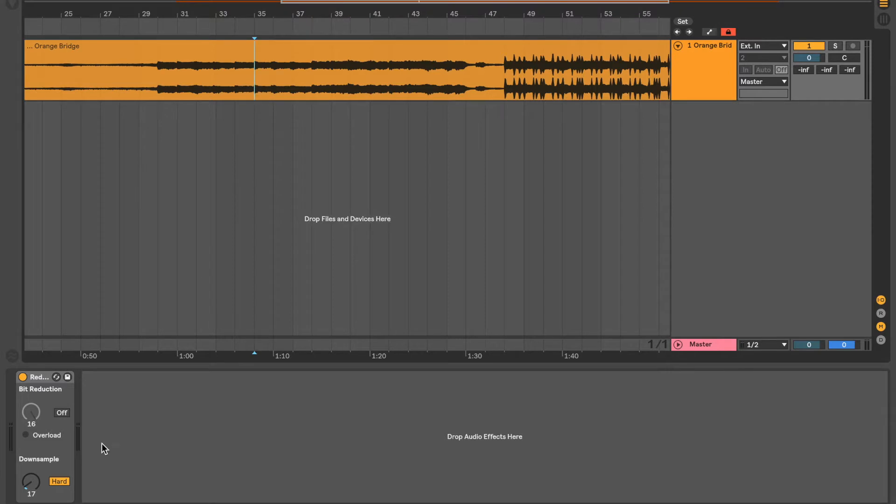
Step: Group Redux into an Audio Effect Rack and ungroup it again
{"action": "left_click", "coordinate": [47, 373]}
{"action": "key", "text": "ctrl+g"}
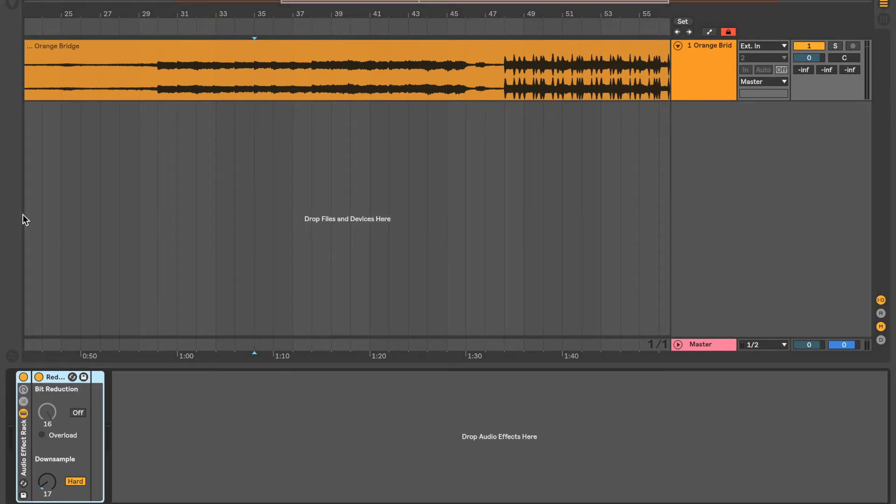
{"action": "left_click", "coordinate": [14, 5]}
{"action": "left_click", "coordinate": [55, 128]}
{"action": "scroll", "coordinate": [143, 72], "scroll_direction": "up", "scroll_amount": 3}
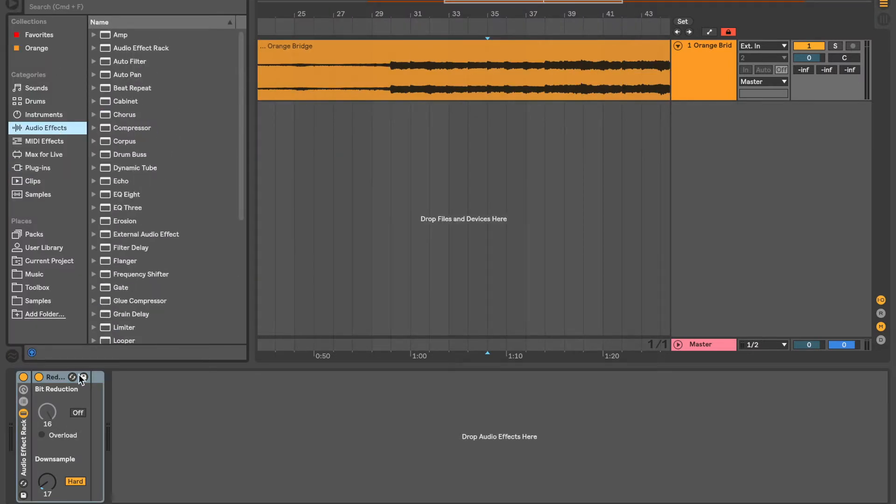
{"action": "left_click", "coordinate": [24, 467]}
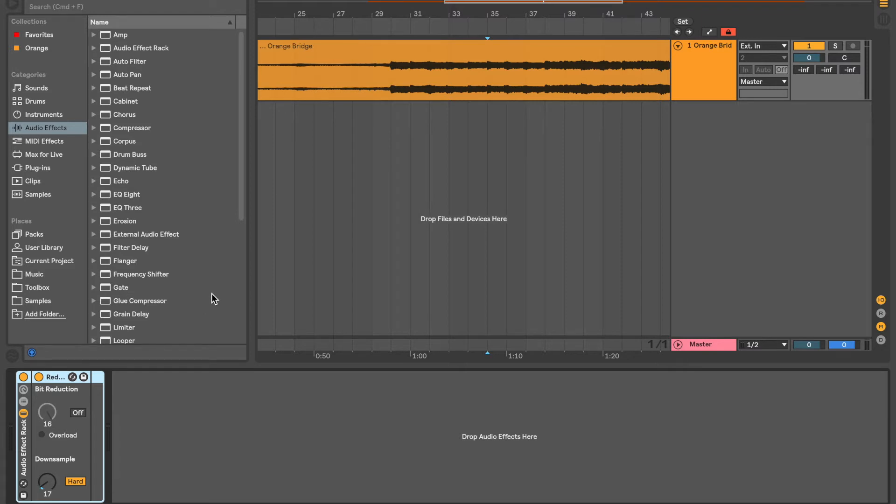
{"action": "key", "text": "super+shift+g"}
Step: Add an empty Audio Effect Rack to the Orange Bridge track and move Redux into it
{"action": "left_click_drag", "start_coordinate": [130, 49], "coordinate": [152, 415]}
{"action": "left_click_drag", "start_coordinate": [39, 378], "coordinate": [121, 428]}
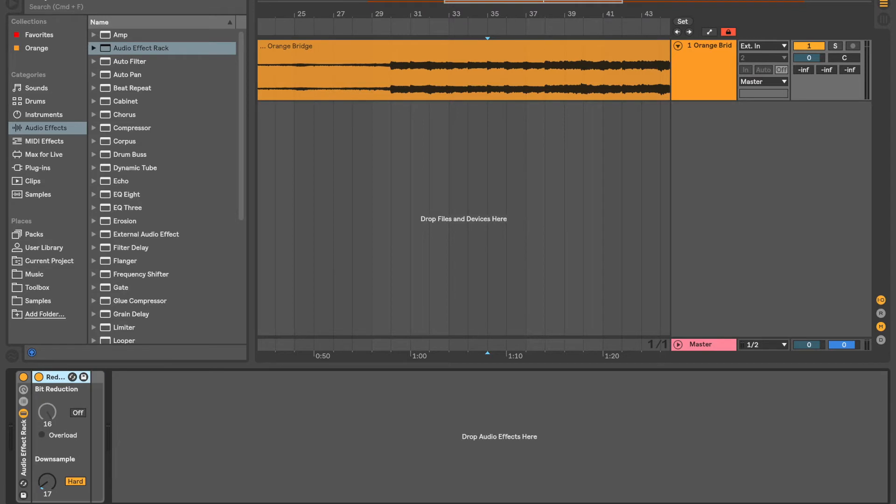
{"action": "left_click", "coordinate": [13, 5]}
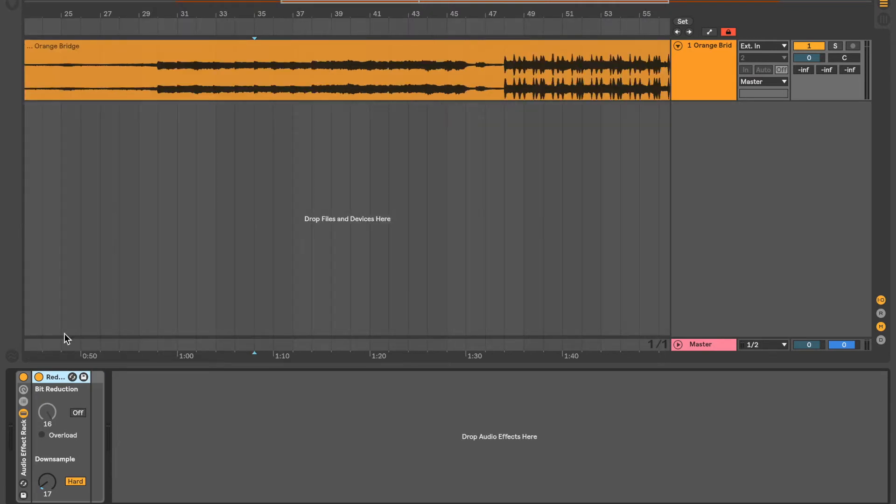
Step: Show the rack's chain list, create a second empty chain below the Redux chain, and reselect the Redux chain
{"action": "left_click", "coordinate": [24, 402]}
{"action": "left_click", "coordinate": [24, 412]}
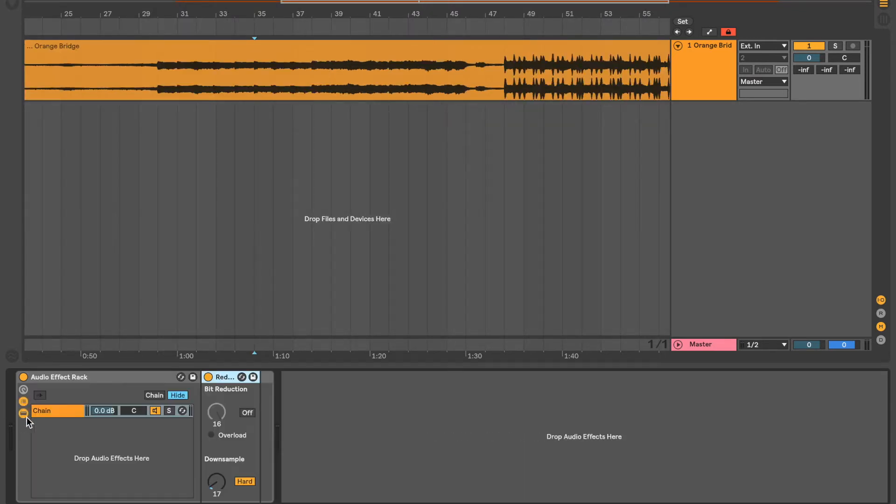
{"action": "left_click", "coordinate": [25, 402]}
{"action": "left_click", "coordinate": [24, 402]}
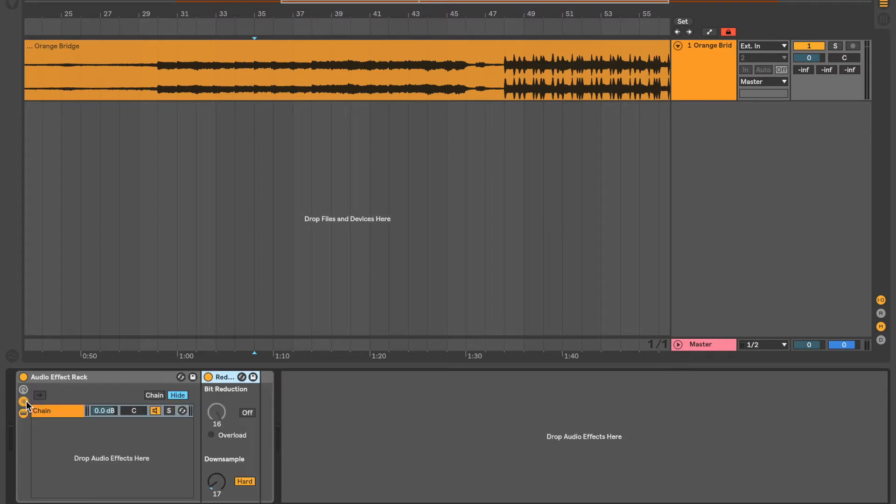
{"action": "right_click", "coordinate": [52, 421]}
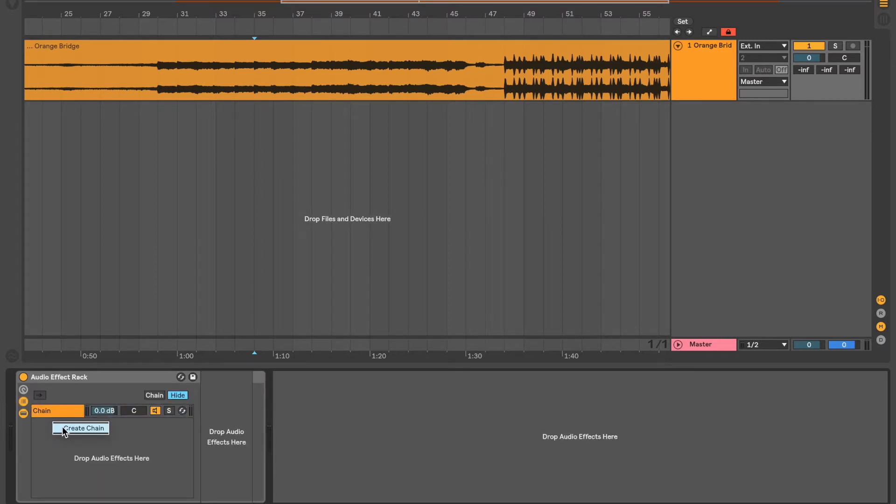
{"action": "left_click", "coordinate": [63, 427]}
{"action": "left_click", "coordinate": [56, 411]}
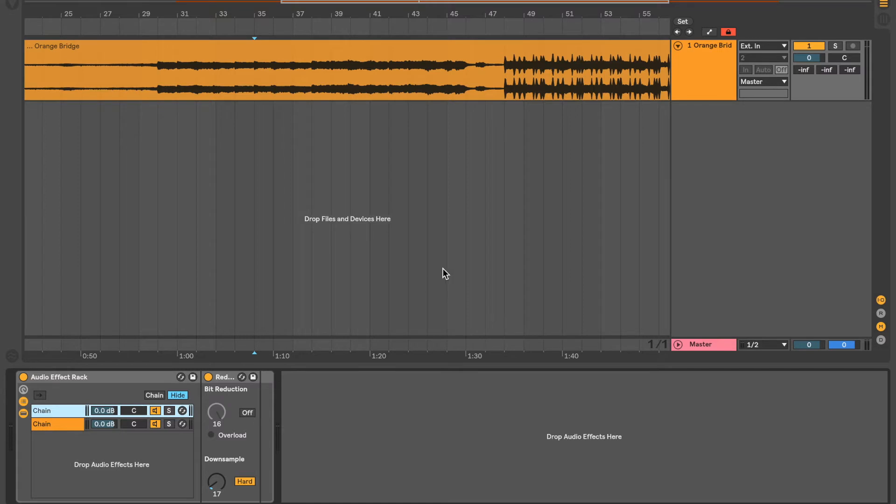
Step: Insert two audio tracks below Orange Bridge and group them
{"action": "left_click", "coordinate": [721, 70]}
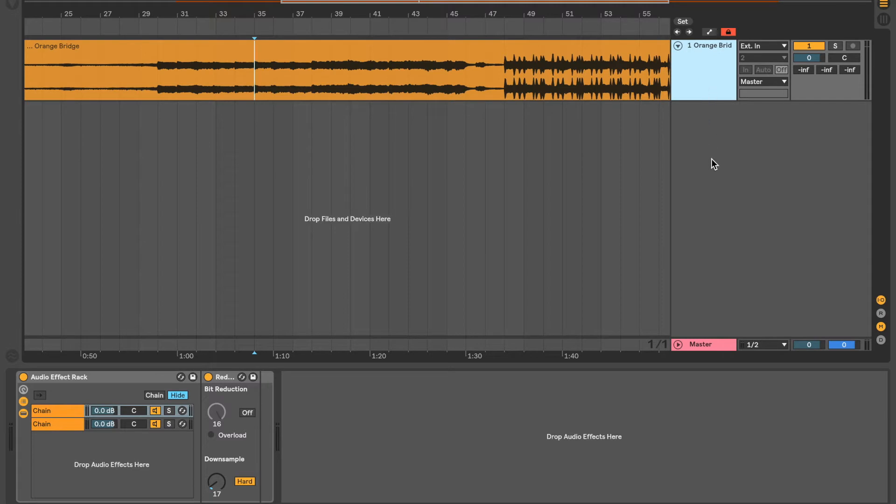
{"action": "key", "text": "ctrl+t"}
{"action": "key", "text": "ctrl+t"}
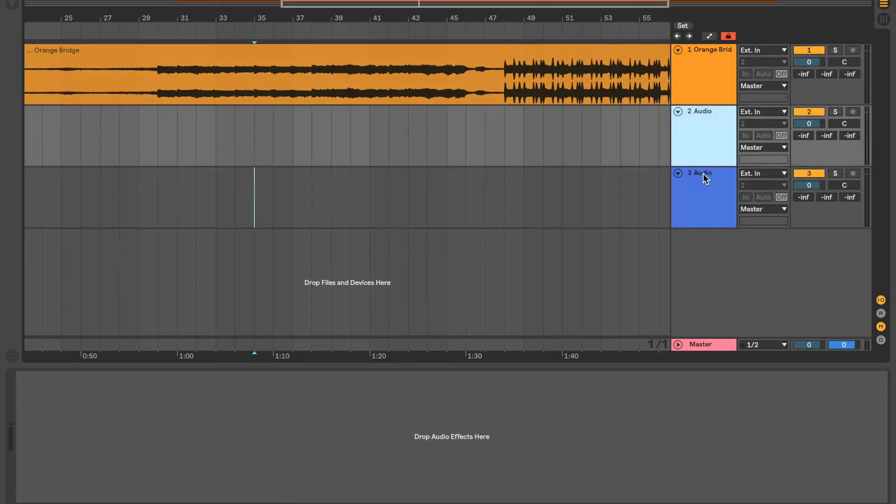
{"action": "left_click", "coordinate": [700, 155], "text": "shift"}
{"action": "key", "text": "ctrl+g"}
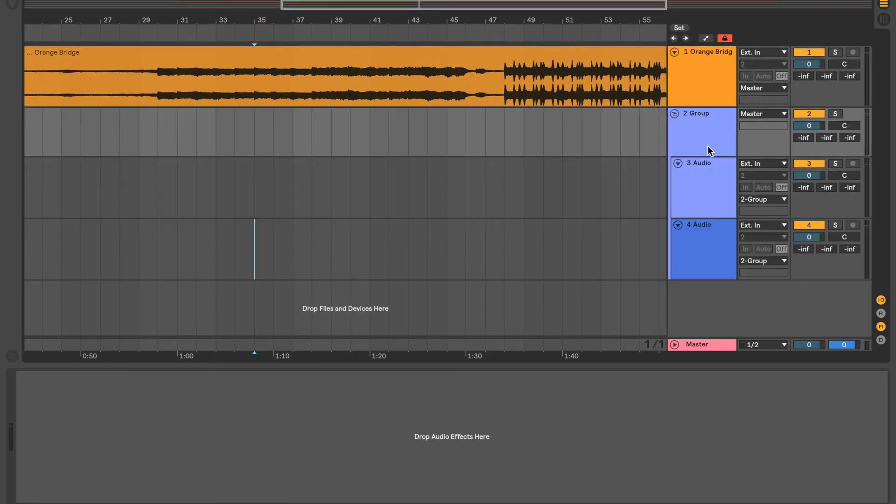
Step: Add Redux to the first audio track in the new group
{"action": "left_click", "coordinate": [699, 183]}
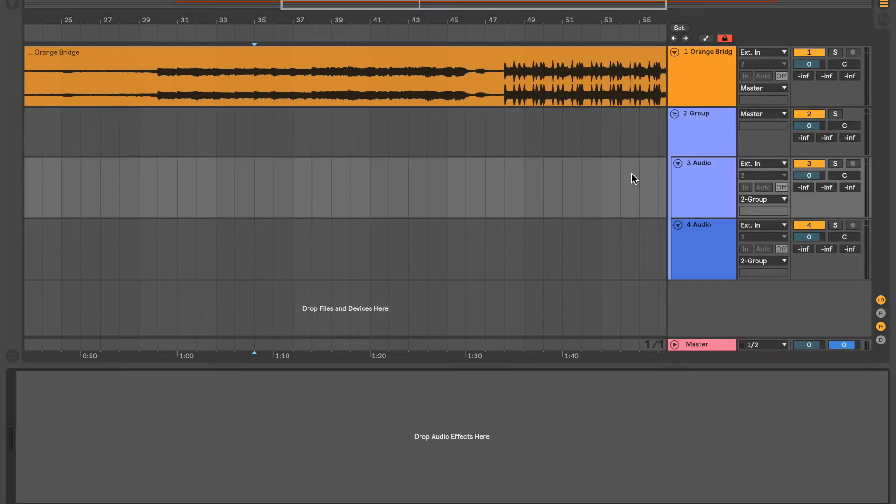
{"action": "left_click", "coordinate": [11, 6]}
{"action": "scroll", "coordinate": [171, 163], "scroll_direction": "down", "scroll_amount": 5}
{"action": "left_click_drag", "start_coordinate": [153, 244], "coordinate": [169, 245]}
{"action": "left_click_drag", "start_coordinate": [129, 217], "coordinate": [703, 192]}
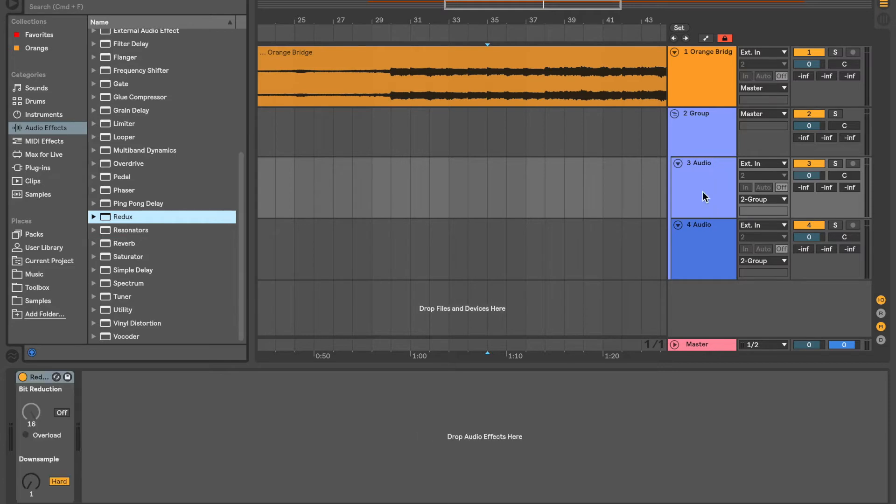
Step: Lower the first grouped track's volume to -2.0 dB and the second one's to -5.7 dB
{"action": "left_click", "coordinate": [704, 234]}
{"action": "left_click_drag", "start_coordinate": [819, 177], "coordinate": [818, 183]}
{"action": "left_click_drag", "start_coordinate": [804, 237], "coordinate": [804, 243]}
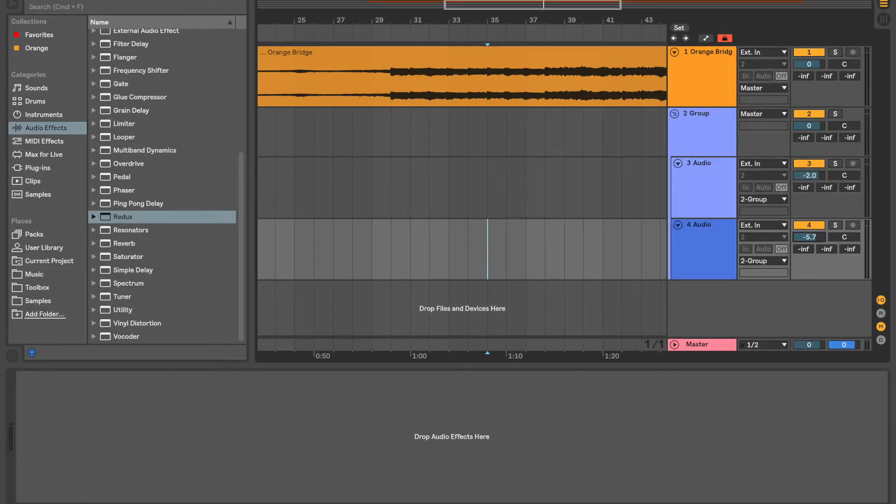
Step: Delete the track group and return to the effect rack on the Orange Bridge track
{"action": "left_click", "coordinate": [705, 122]}
{"action": "key", "text": "Delete"}
{"action": "double_click", "coordinate": [724, 81]}
{"action": "left_click_drag", "start_coordinate": [512, 16], "coordinate": [512, 9]}
{"action": "left_click", "coordinate": [65, 413]}
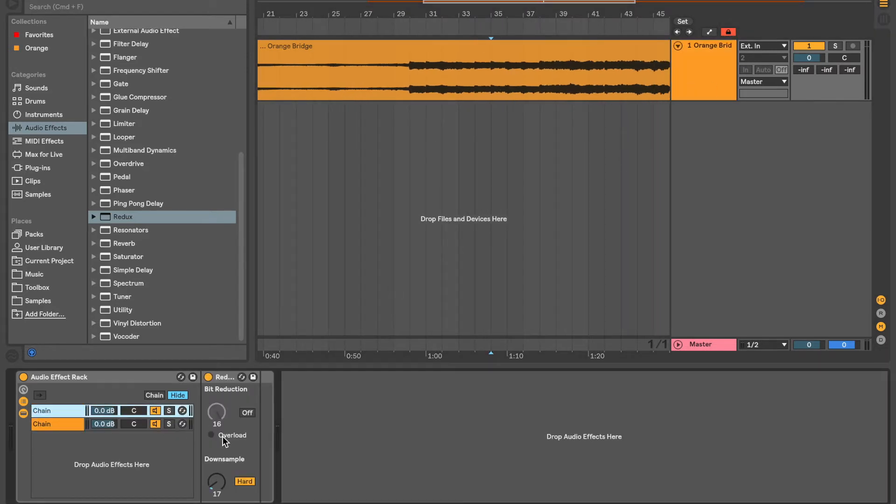
Step: Lower the Orange Bridge track's volume to -4.5 dB
{"action": "scroll", "coordinate": [529, 113], "scroll_direction": "right", "scroll_amount": 5}
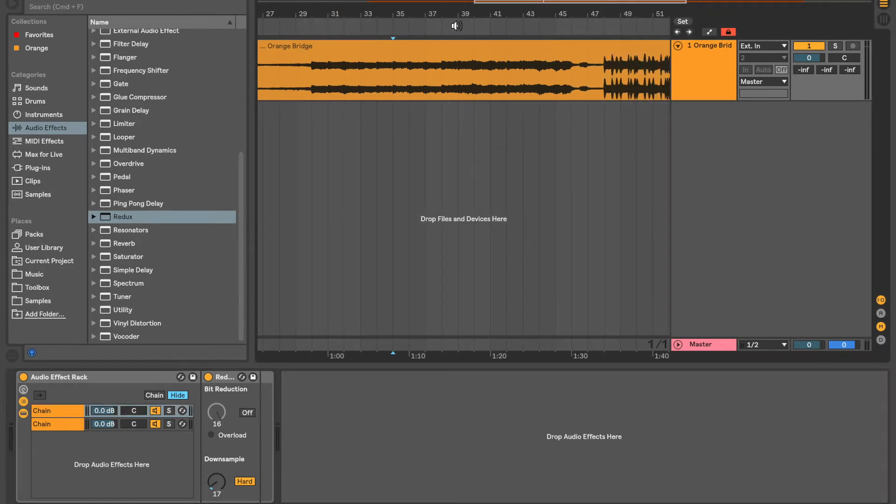
{"action": "left_click_drag", "start_coordinate": [464, 14], "coordinate": [468, 2]}
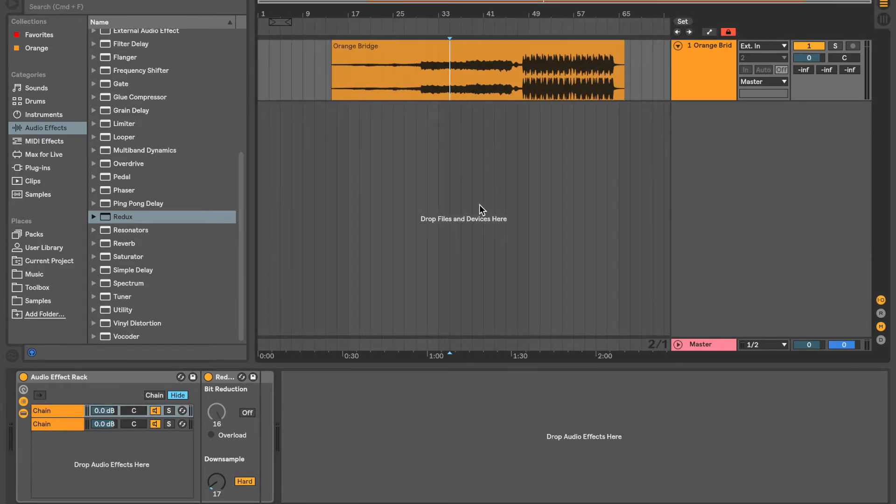
{"action": "left_click_drag", "start_coordinate": [803, 55], "coordinate": [803, 62]}
Step: While the clip plays, set the Redux Downsample to 23 and try out the first chain's volume
{"action": "key", "text": "space"}
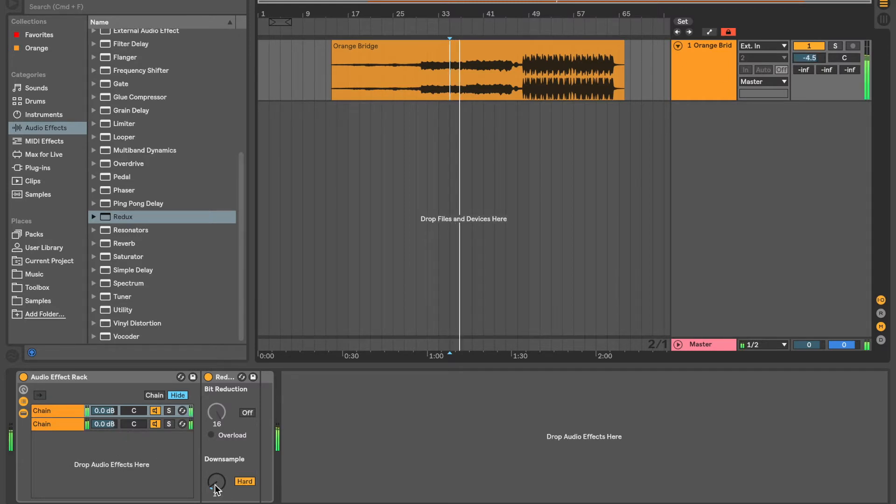
{"action": "left_click_drag", "start_coordinate": [216, 488], "coordinate": [215, 482]}
{"action": "mouse_move", "coordinate": [111, 409]}
{"action": "left_mouse_down"}
{"action": "mouse_move", "coordinate": [111, 463]}
{"action": "mouse_move", "coordinate": [108, 411]}
{"action": "left_mouse_up"}
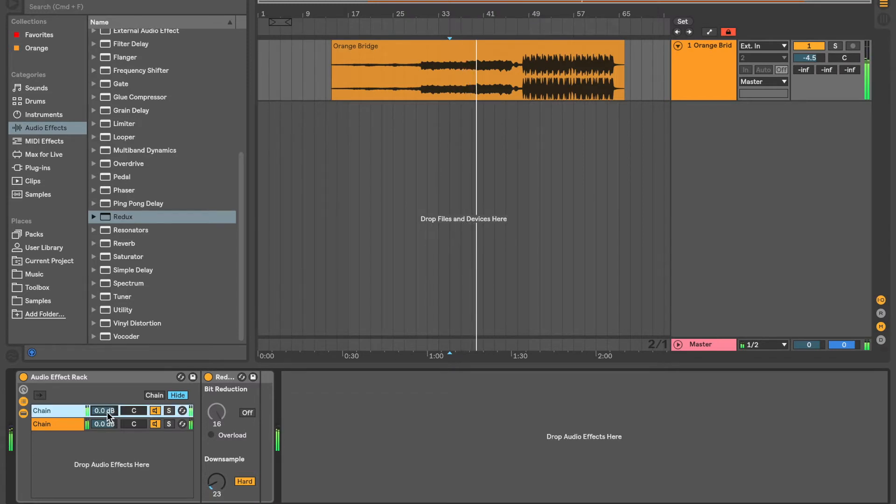
Step: Map the volumes of both rack chains to Macro 1
{"action": "right_click", "coordinate": [103, 411]}
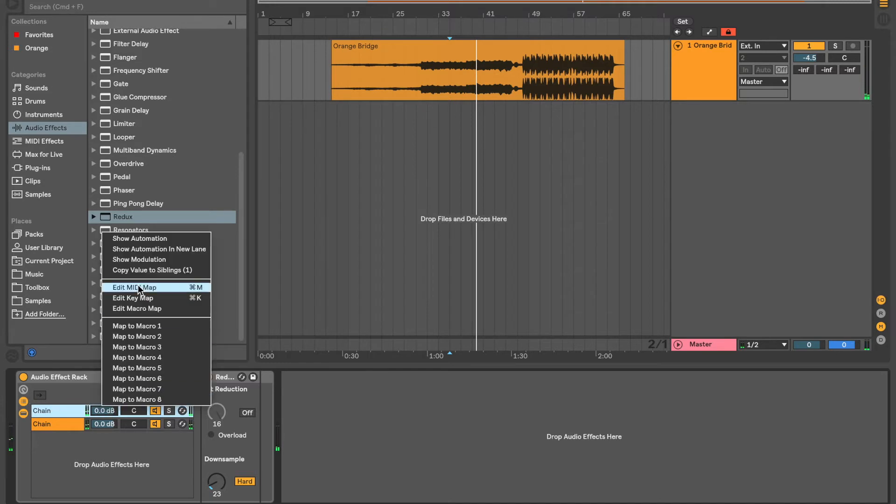
{"action": "left_click", "coordinate": [130, 326]}
{"action": "right_click", "coordinate": [247, 417]}
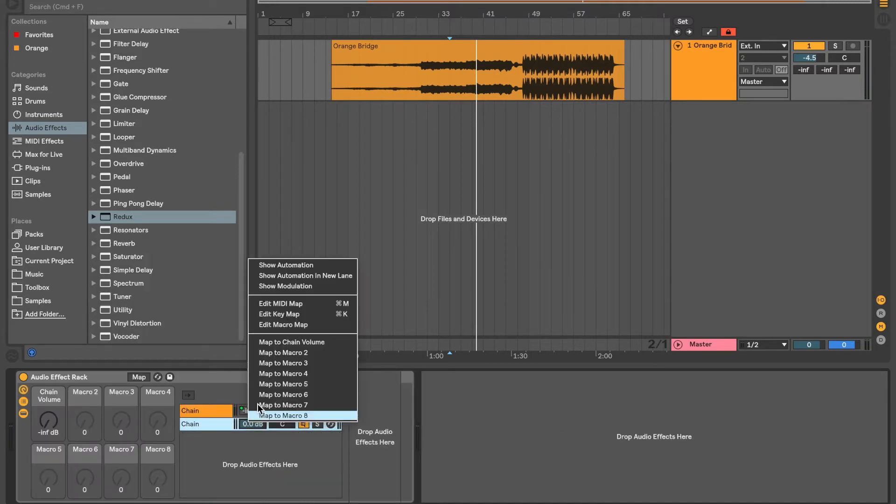
{"action": "left_click", "coordinate": [296, 338]}
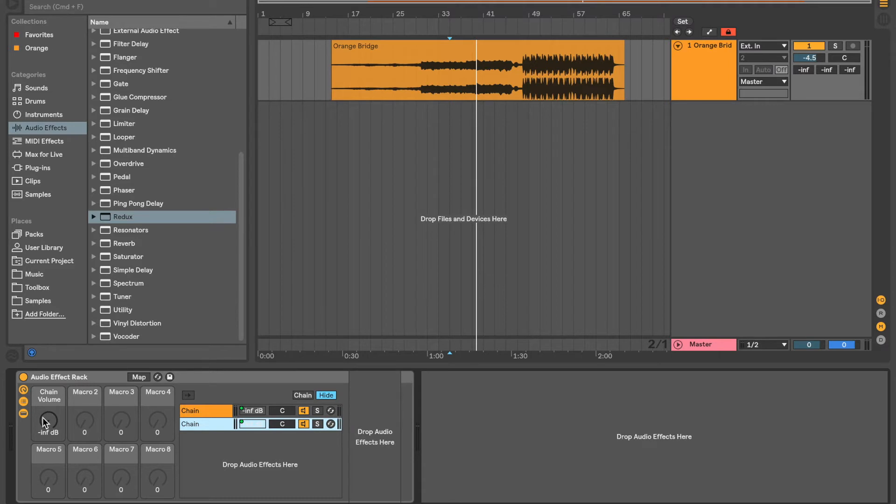
Step: Invert the second chain's volume mapping range to run from 6.0 dB to -inf dB and try out the macro
{"action": "left_click", "coordinate": [135, 377]}
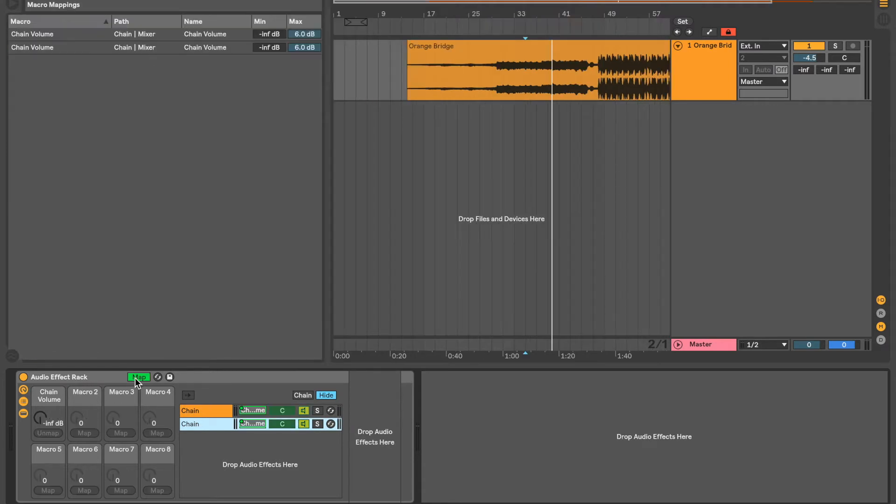
{"action": "right_click", "coordinate": [258, 48]}
{"action": "left_click", "coordinate": [258, 54]}
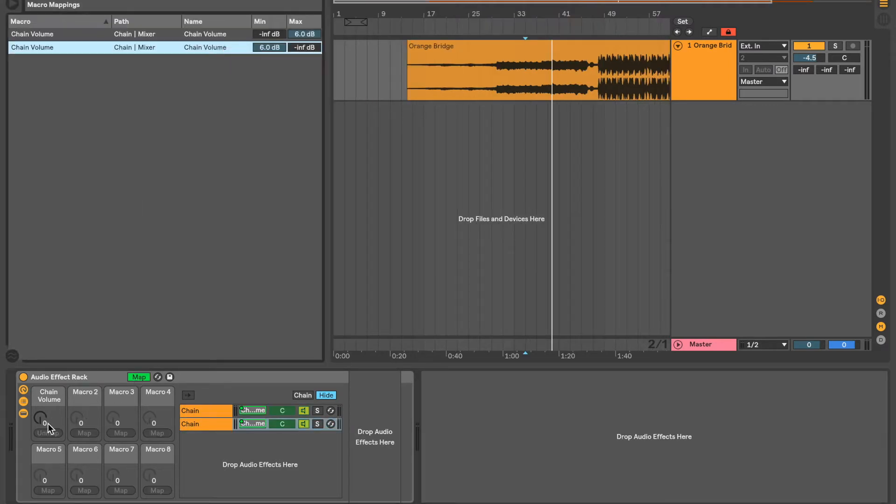
{"action": "left_click", "coordinate": [138, 377]}
{"action": "left_click", "coordinate": [46, 416]}
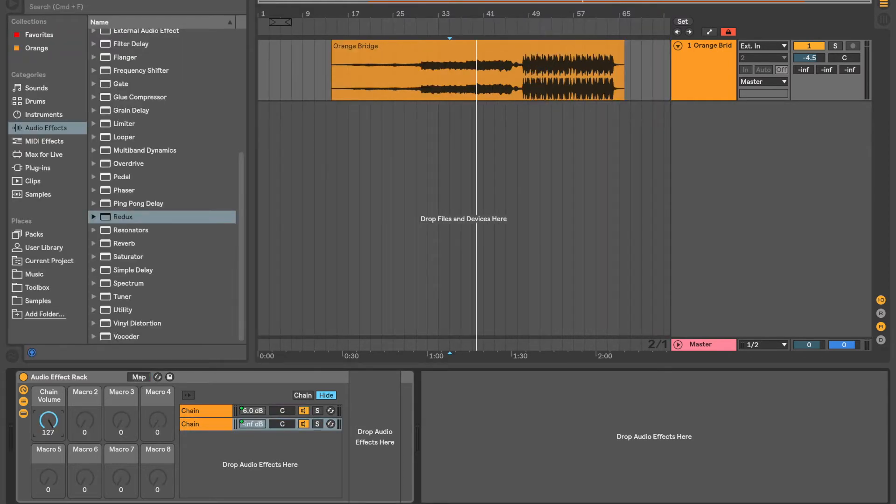
Step: Rename the Redux chain as Wet and the empty chain as Dry
{"action": "double_click", "coordinate": [200, 411]}
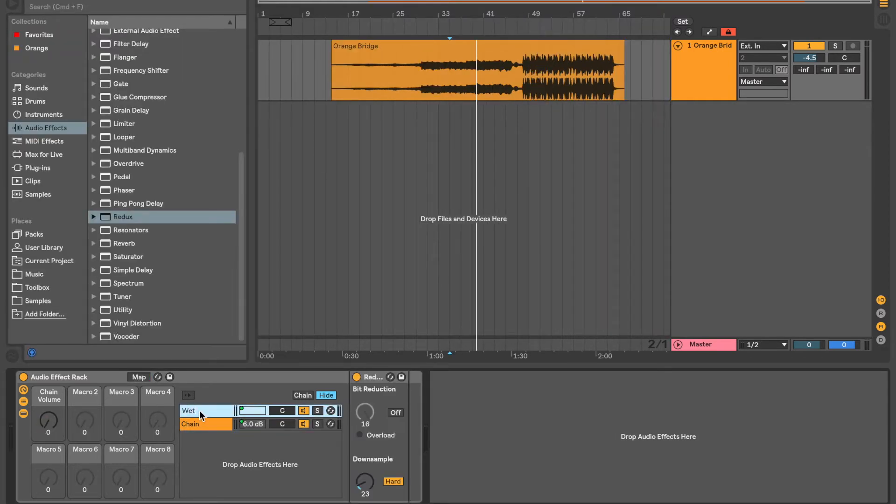
{"action": "type", "text": "Dry"}
{"action": "key", "text": "Return"}
Step: Play the clip and sweep the Chain Volume macro between 0 and 127 to compare the dry and wet signals
{"action": "key", "text": "space"}
{"action": "mouse_move", "coordinate": [44, 421]}
{"action": "left_mouse_down"}
{"action": "mouse_move", "coordinate": [43, 362]}
{"action": "mouse_move", "coordinate": [43, 421]}
{"action": "left_mouse_up"}
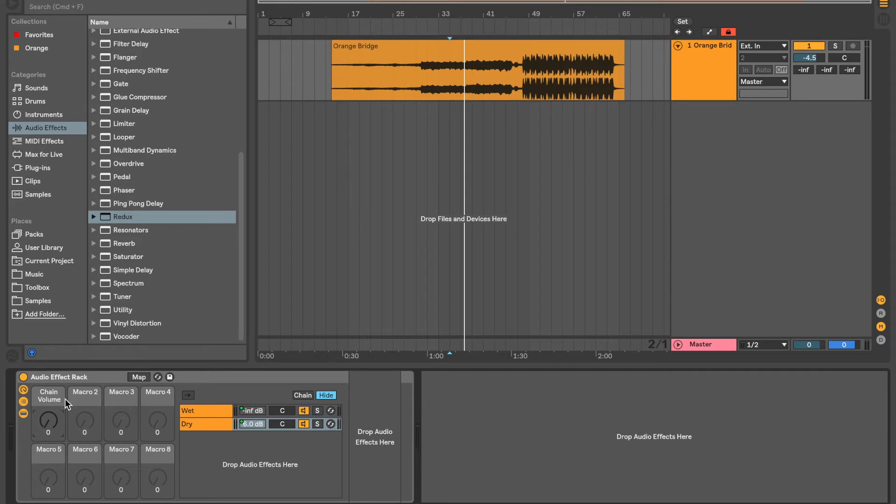
{"action": "mouse_move", "coordinate": [43, 423]}
{"action": "left_mouse_down"}
{"action": "mouse_move", "coordinate": [43, 403]}
{"action": "mouse_move", "coordinate": [43, 423]}
{"action": "left_mouse_up"}
{"action": "key", "text": "space"}
{"action": "left_click_drag", "start_coordinate": [48, 421], "coordinate": [48, 371]}
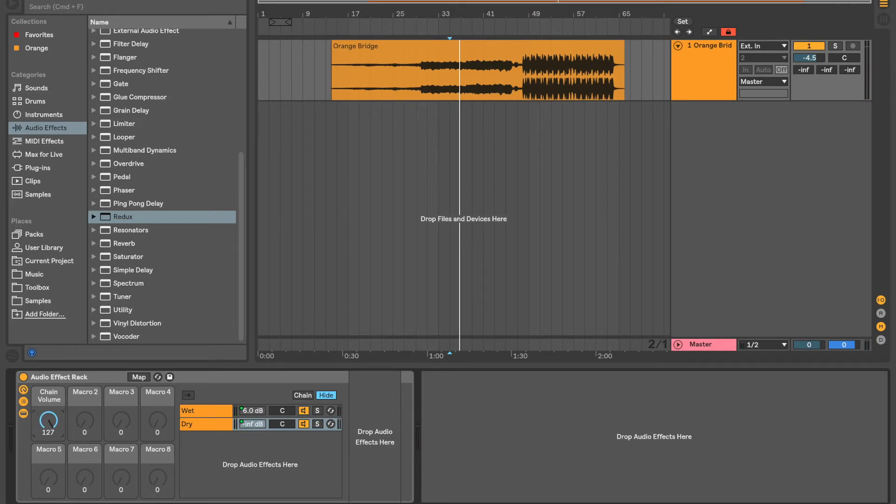
{"action": "key", "text": "space"}
{"action": "left_click_drag", "start_coordinate": [48, 422], "coordinate": [48, 467]}
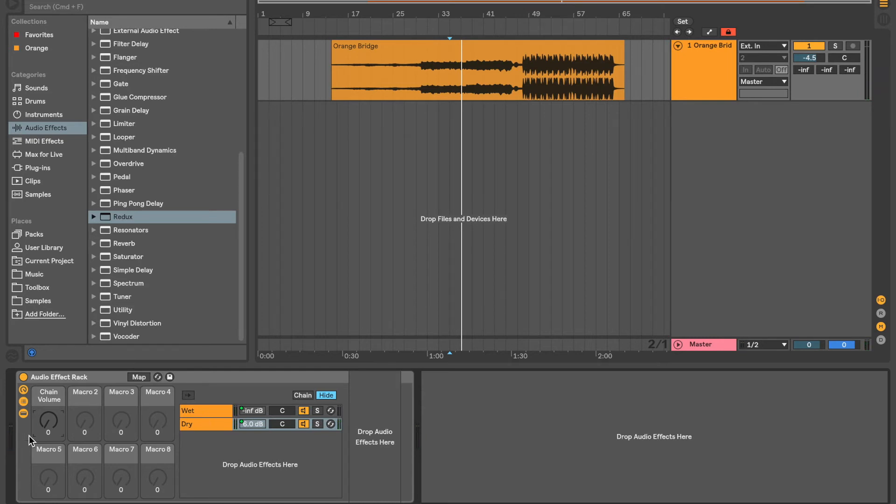
Step: Remove both chain volume mappings from Macro 1 and reset the Wet and Dry volumes to 0.0 dB
{"action": "right_click", "coordinate": [42, 423]}
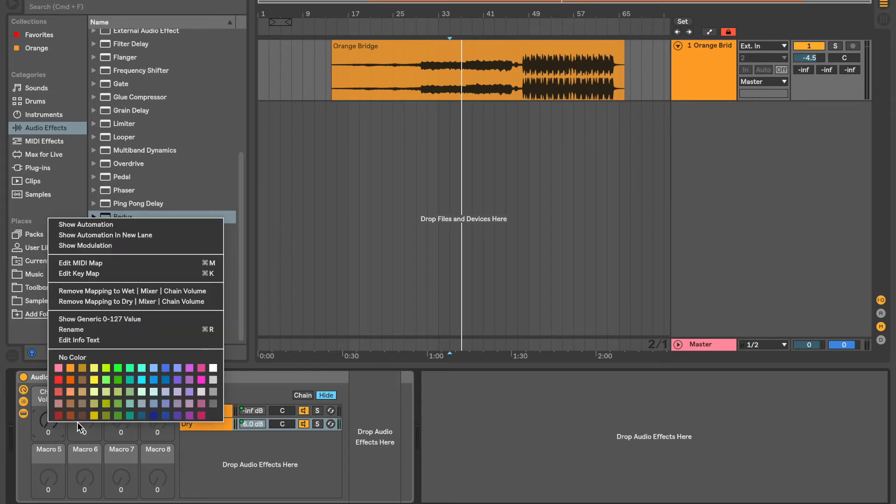
{"action": "left_click", "coordinate": [131, 301]}
{"action": "right_click", "coordinate": [46, 420]}
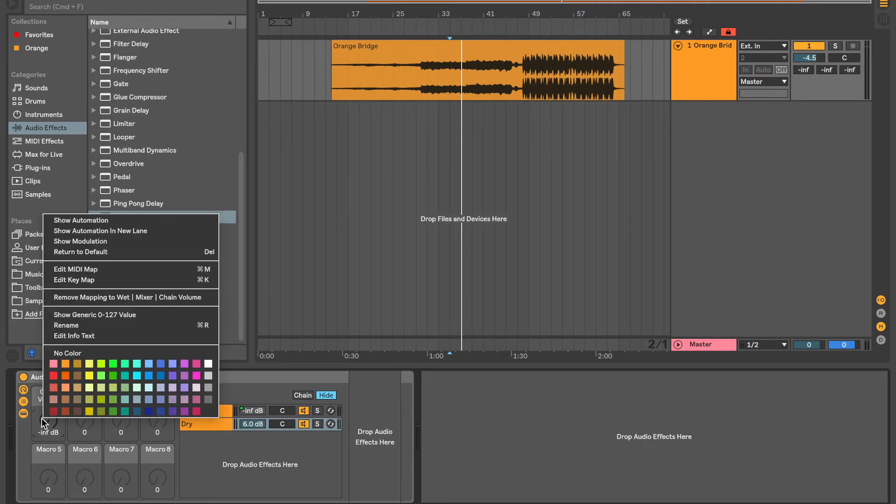
{"action": "left_click", "coordinate": [144, 293]}
{"action": "left_click", "coordinate": [252, 429]}
{"action": "double_click", "coordinate": [261, 410]}
{"action": "double_click", "coordinate": [253, 424]}
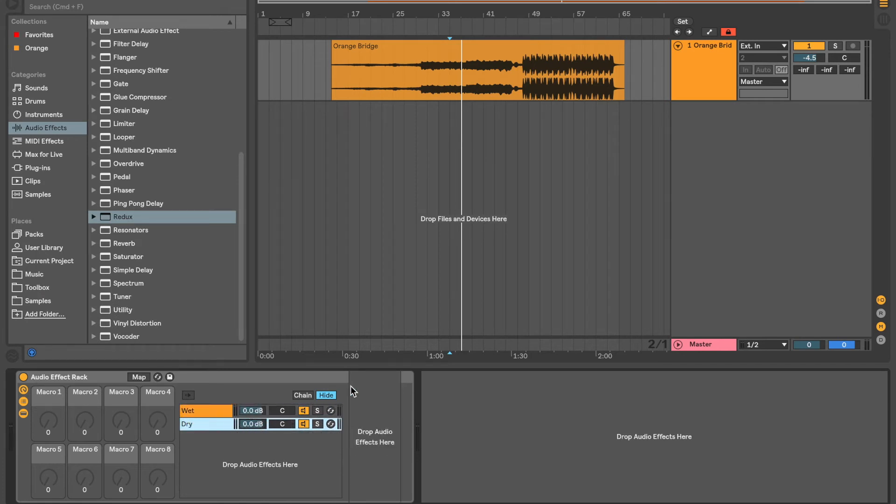
Step: Show the rack's chain zones and set the Wet zone to about 0–59 and the Dry zone to about 80–127
{"action": "left_click", "coordinate": [303, 396]}
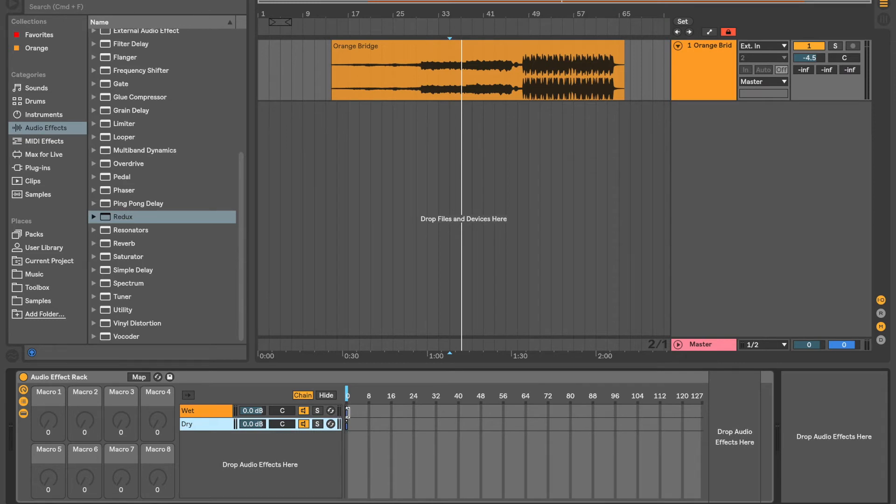
{"action": "left_click_drag", "start_coordinate": [348, 426], "coordinate": [570, 426]}
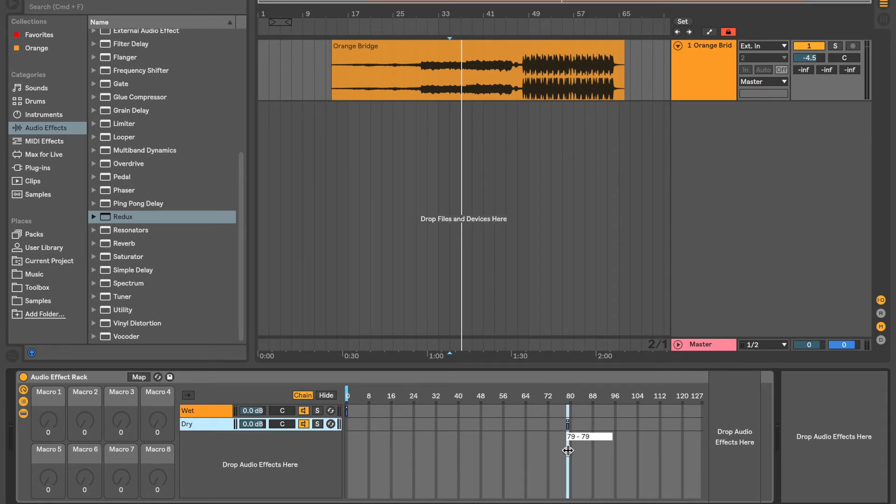
{"action": "left_click_drag", "start_coordinate": [347, 412], "coordinate": [513, 413]}
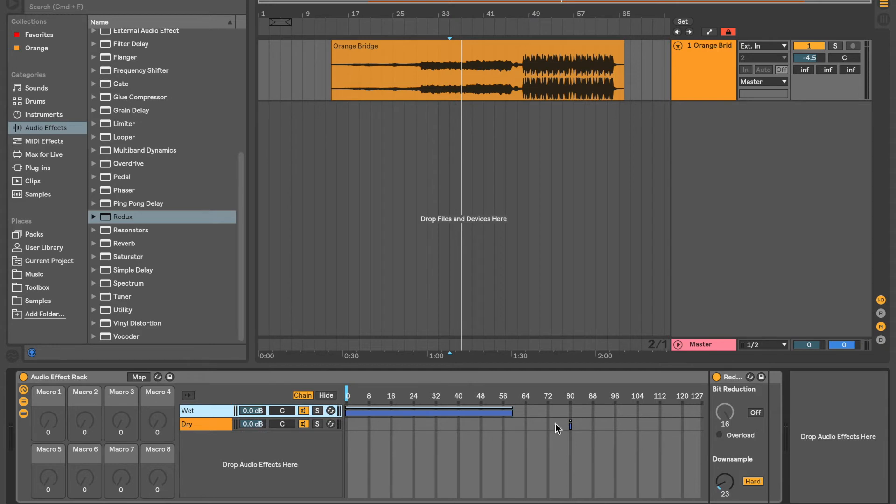
{"action": "left_click", "coordinate": [572, 426]}
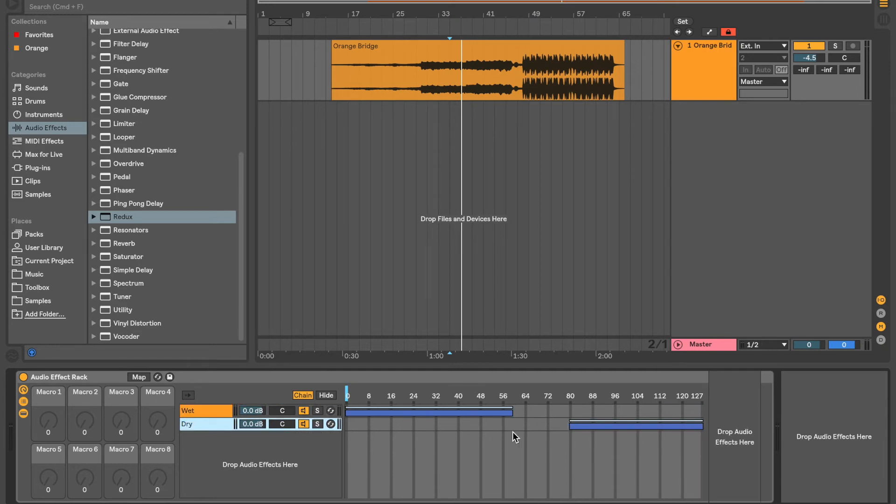
Step: Overlap the zones, extending Wet to about 100 and starting Dry at 40, and add crossfades between them
{"action": "left_click_drag", "start_coordinate": [571, 427], "coordinate": [463, 426]}
{"action": "left_click_drag", "start_coordinate": [536, 418], "coordinate": [536, 415]}
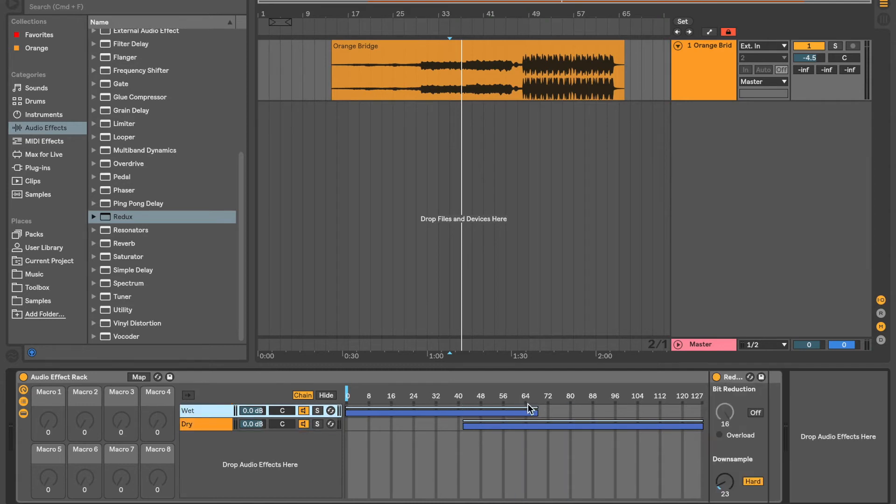
{"action": "left_click_drag", "start_coordinate": [538, 412], "coordinate": [600, 413]}
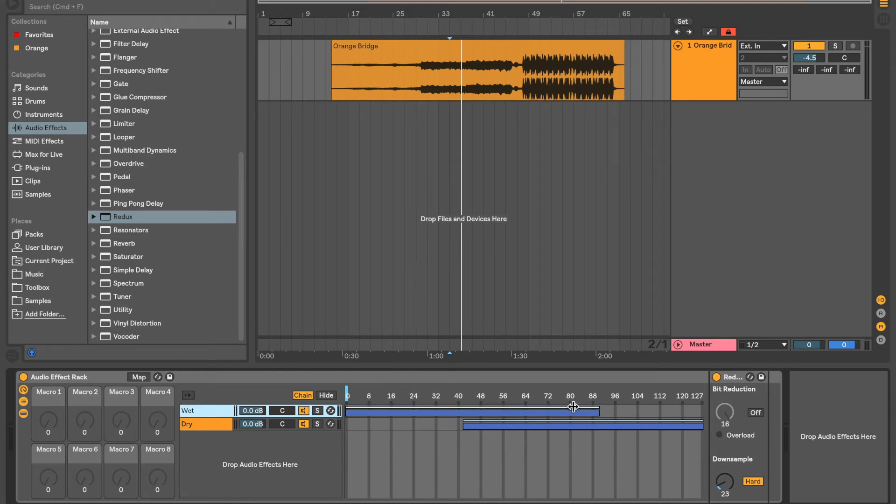
{"action": "left_click_drag", "start_coordinate": [597, 408], "coordinate": [626, 413]}
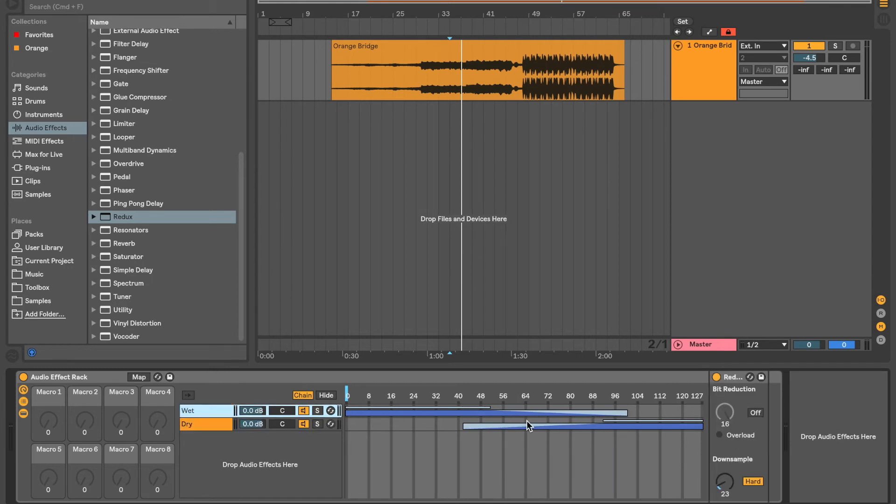
{"action": "left_click_drag", "start_coordinate": [466, 427], "coordinate": [459, 426]}
{"action": "left_click_drag", "start_coordinate": [701, 424], "coordinate": [726, 438]}
Step: Map the chain selector to Macro 1 and remove that mapping
{"action": "right_click", "coordinate": [347, 390]}
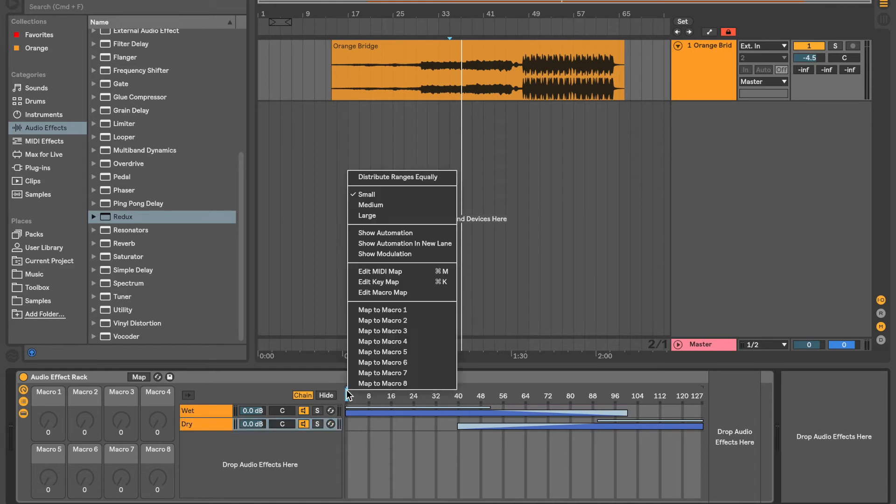
{"action": "left_click", "coordinate": [377, 310]}
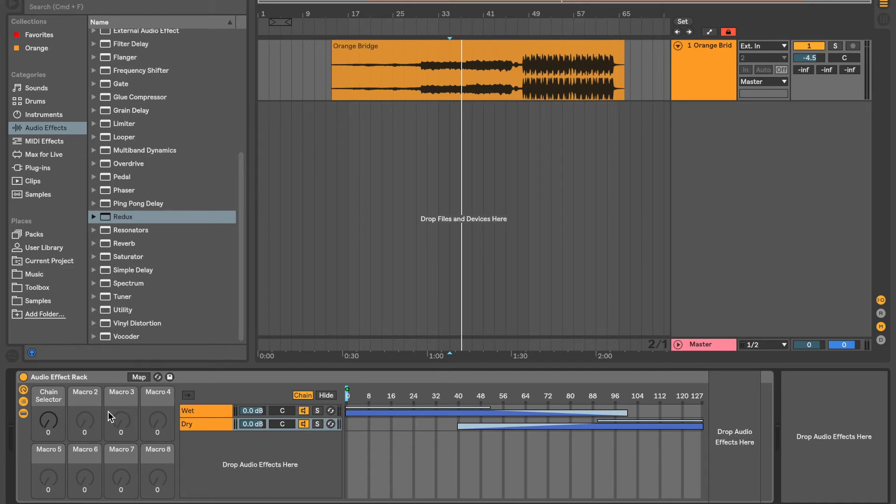
{"action": "right_click", "coordinate": [53, 422]}
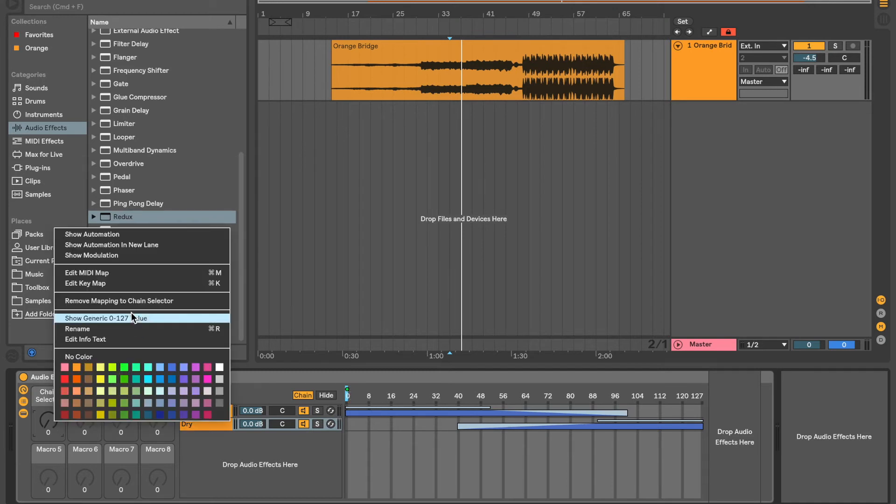
{"action": "left_click", "coordinate": [131, 300]}
Step: While the clip plays, map the chain selector to Macro 1 and sweep the macro across its range
{"action": "mouse_move", "coordinate": [354, 396]}
{"action": "left_mouse_down"}
{"action": "mouse_move", "coordinate": [633, 396]}
{"action": "mouse_move", "coordinate": [347, 396]}
{"action": "left_mouse_up"}
{"action": "key", "text": "space"}
{"action": "right_click", "coordinate": [348, 393]}
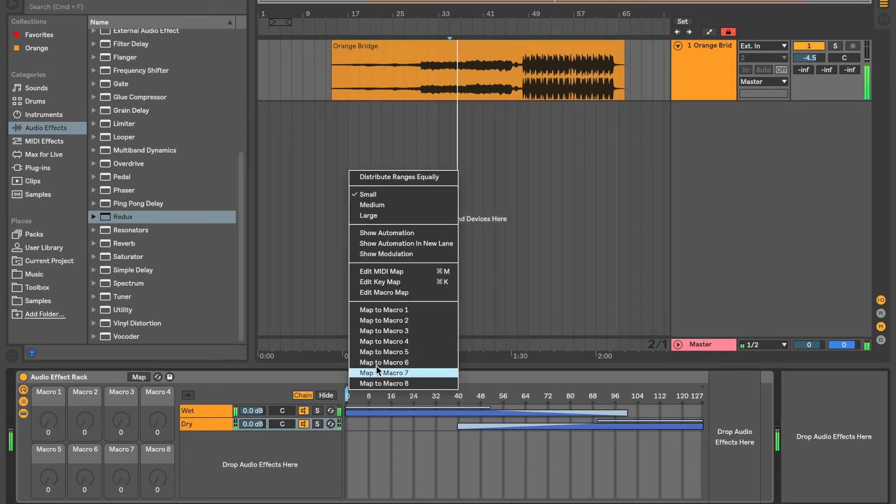
{"action": "left_click", "coordinate": [393, 310]}
{"action": "left_click_drag", "start_coordinate": [48, 422], "coordinate": [48, 373]}
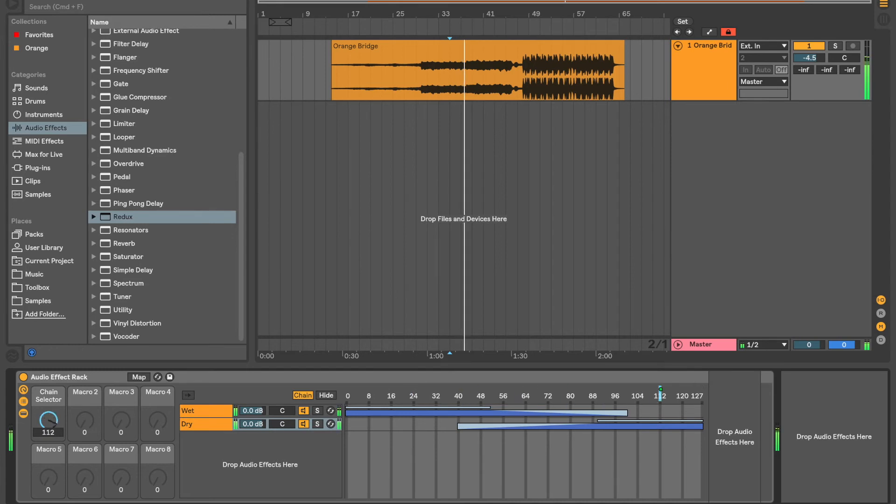
{"action": "mouse_move", "coordinate": [48, 422]}
{"action": "left_mouse_down"}
{"action": "mouse_move", "coordinate": [48, 470]}
{"action": "mouse_move", "coordinate": [49, 414]}
{"action": "left_mouse_up"}
Step: Swap the zones so Dry covers about 0–87 with a fade-out and Wet covers 40–127 with a fade-in
{"action": "mouse_move", "coordinate": [440, 415]}
{"action": "left_mouse_down"}
{"action": "mouse_move", "coordinate": [605, 395]}
{"action": "mouse_move", "coordinate": [705, 405]}
{"action": "left_mouse_up"}
{"action": "left_click_drag", "start_coordinate": [518, 427], "coordinate": [405, 413]}
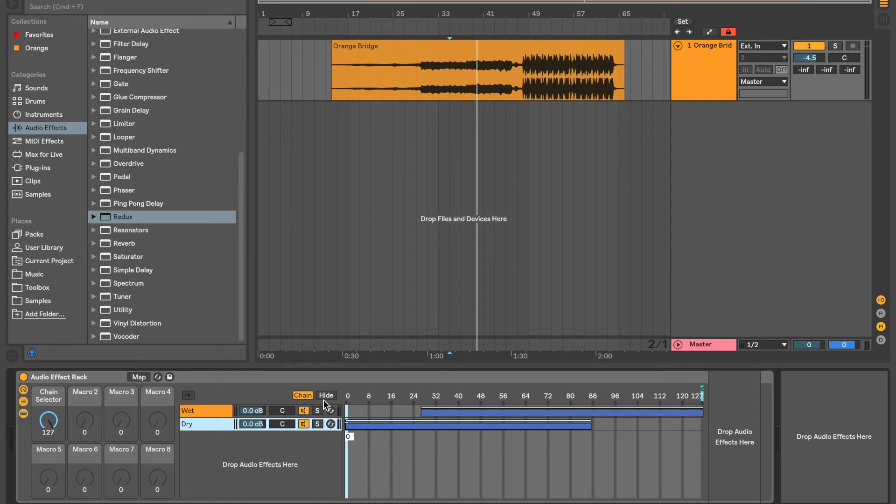
{"action": "left_click_drag", "start_coordinate": [590, 420], "coordinate": [607, 408]}
{"action": "left_click_drag", "start_coordinate": [424, 412], "coordinate": [458, 413]}
Step: Play the clip and sweep the Chain Selector macro to check the blend from Dry to Wet
{"action": "key", "text": "space"}
{"action": "left_click_drag", "start_coordinate": [54, 422], "coordinate": [55, 485]}
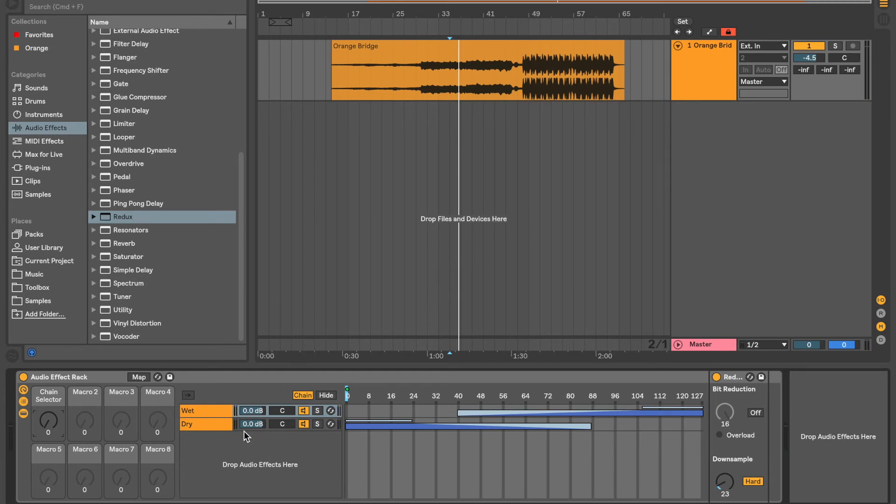
{"action": "mouse_move", "coordinate": [44, 425]}
{"action": "left_mouse_down"}
{"action": "mouse_move", "coordinate": [43, 365]}
{"action": "mouse_move", "coordinate": [43, 422]}
{"action": "left_mouse_up"}
{"action": "mouse_move", "coordinate": [251, 411]}
{"action": "left_mouse_down"}
{"action": "mouse_move", "coordinate": [251, 433]}
{"action": "mouse_move", "coordinate": [251, 422]}
{"action": "left_mouse_up"}
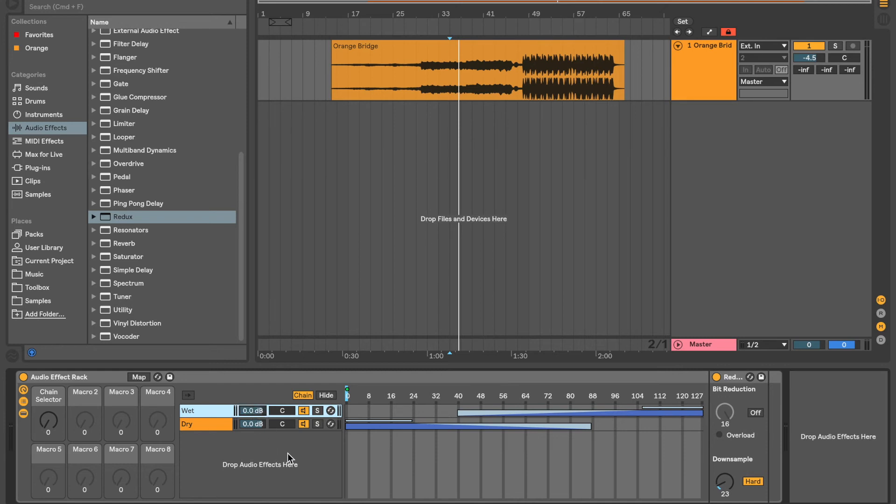
{"action": "mouse_move", "coordinate": [60, 431]}
{"action": "left_mouse_down"}
{"action": "mouse_move", "coordinate": [61, 411]}
{"action": "mouse_move", "coordinate": [60, 430]}
{"action": "mouse_move", "coordinate": [60, 416]}
{"action": "mouse_move", "coordinate": [48, 437]}
{"action": "mouse_move", "coordinate": [48, 395]}
{"action": "mouse_move", "coordinate": [48, 420]}
{"action": "mouse_move", "coordinate": [70, 427]}
{"action": "left_mouse_up"}
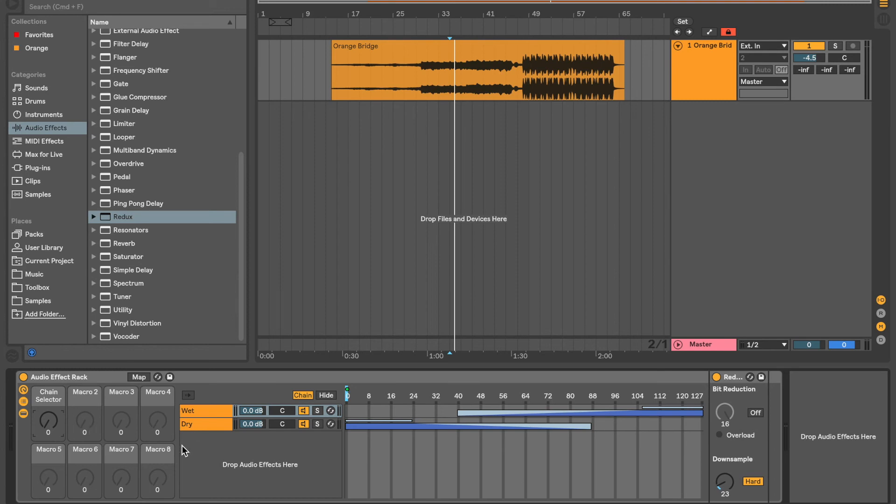
Step: Add Reverb as a third chain in the rack and name the chain Verb
{"action": "left_click_drag", "start_coordinate": [124, 243], "coordinate": [218, 463]}
{"action": "key", "text": "super+r"}
{"action": "type", "text": "Verb"}
{"action": "key", "text": "Return"}
Step: Rename the Wet chain as Redux
{"action": "left_click", "coordinate": [210, 411]}
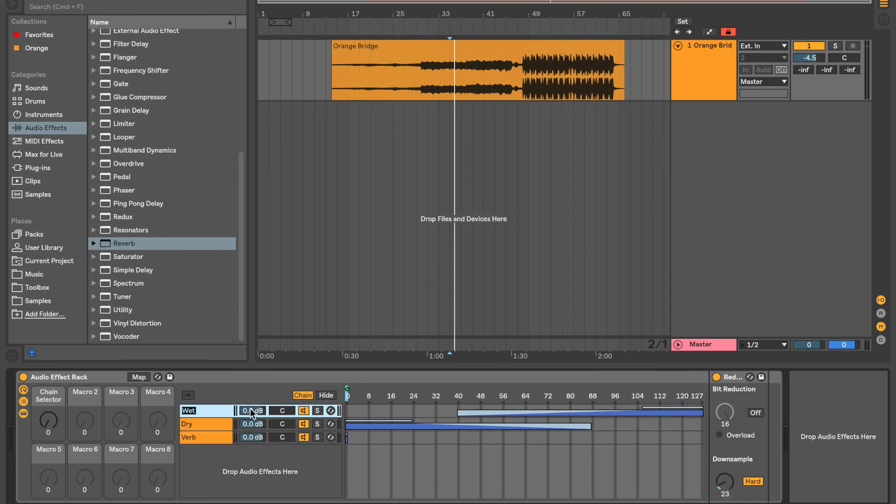
{"action": "type", "text": "Redux"}
{"action": "key", "text": "Return"}
Step: Add the Amp effect as a fourth chain in the rack below Verb
{"action": "scroll", "coordinate": [140, 271], "scroll_direction": "up", "scroll_amount": 4}
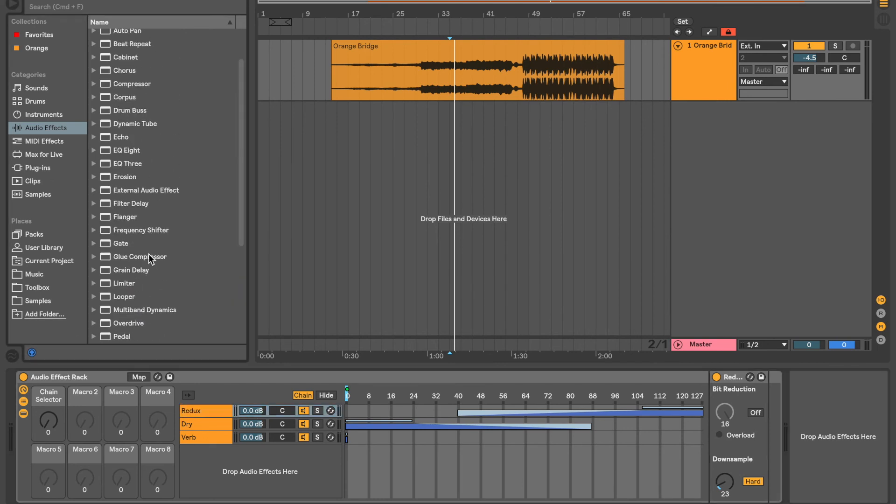
{"action": "scroll", "coordinate": [140, 207], "scroll_direction": "up", "scroll_amount": 1}
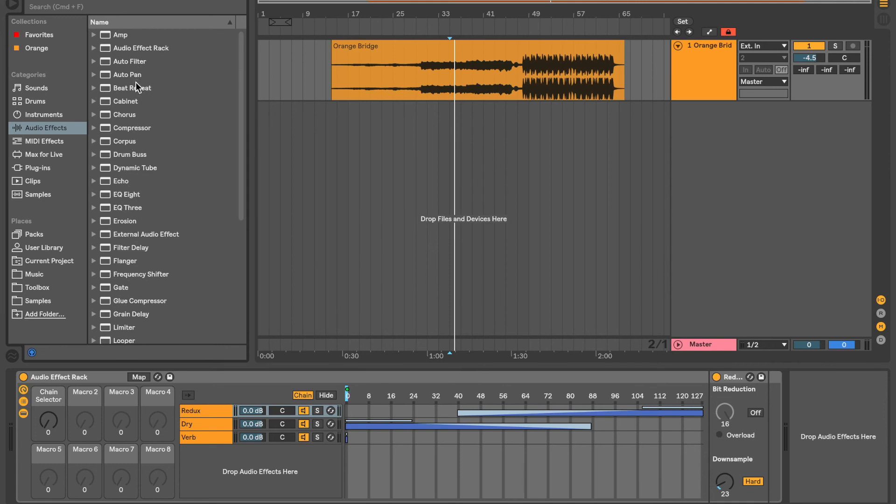
{"action": "left_click_drag", "start_coordinate": [120, 35], "coordinate": [206, 456]}
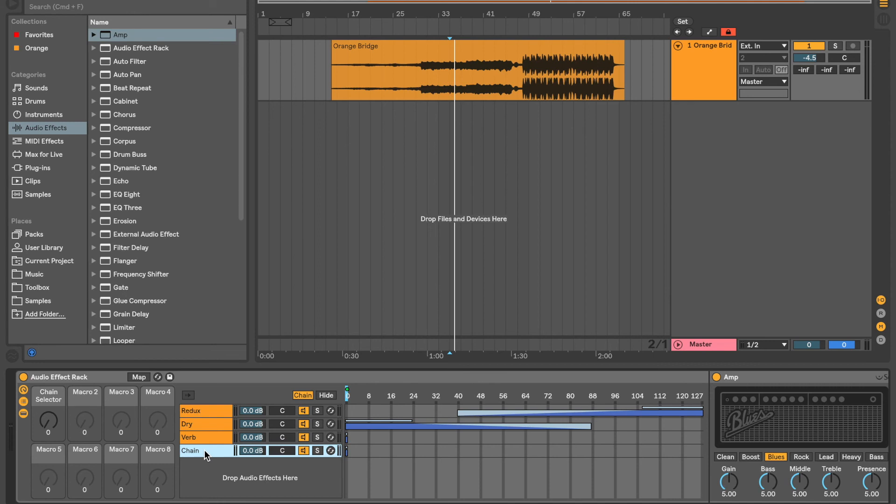
{"action": "scroll", "coordinate": [262, 449], "scroll_direction": "right", "scroll_amount": 2}
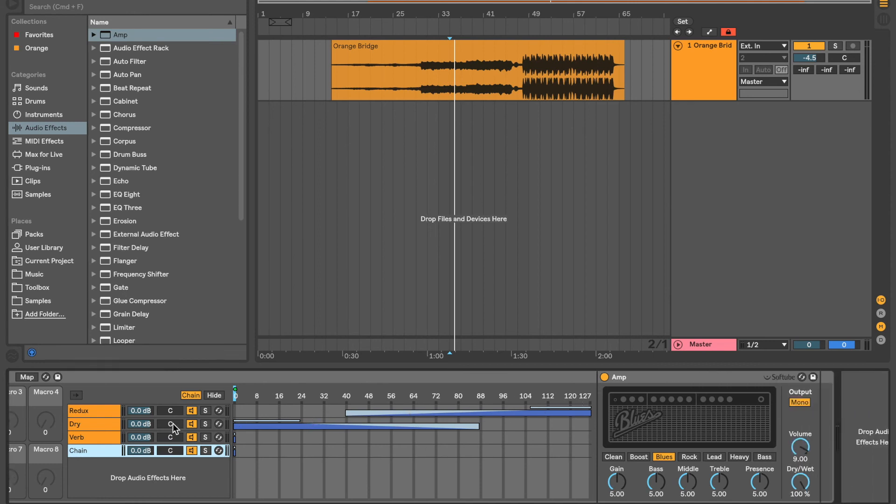
{"action": "scroll", "coordinate": [119, 439], "scroll_direction": "left", "scroll_amount": 2}
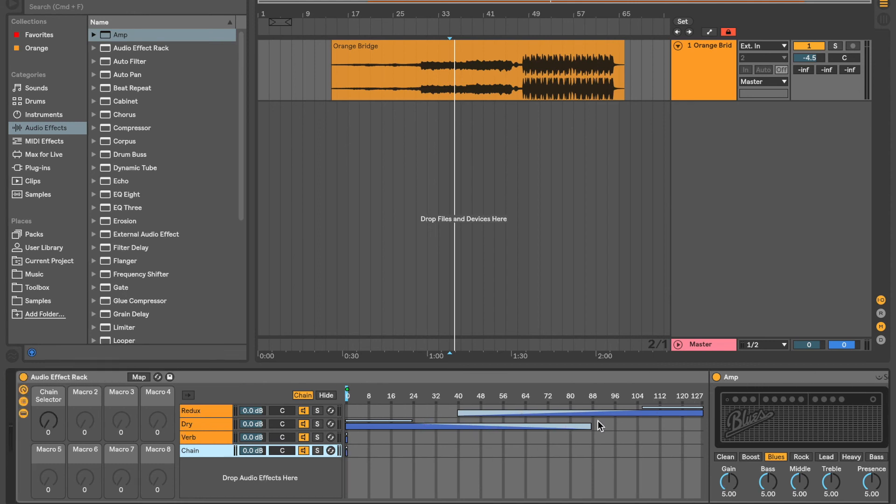
Step: Set the Verb and Amp chain zones to about 41–127, fading Amp in until about 59 and Verb until about 72
{"action": "left_click", "coordinate": [208, 439]}
{"action": "left_click", "coordinate": [200, 452]}
{"action": "left_click_drag", "start_coordinate": [346, 437], "coordinate": [754, 446]}
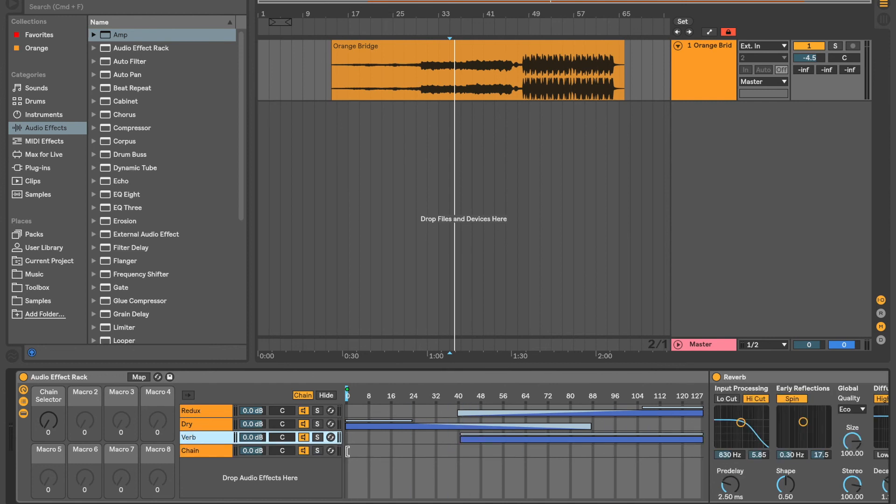
{"action": "left_click_drag", "start_coordinate": [347, 452], "coordinate": [842, 484]}
{"action": "left_click_drag", "start_coordinate": [463, 448], "coordinate": [512, 450]}
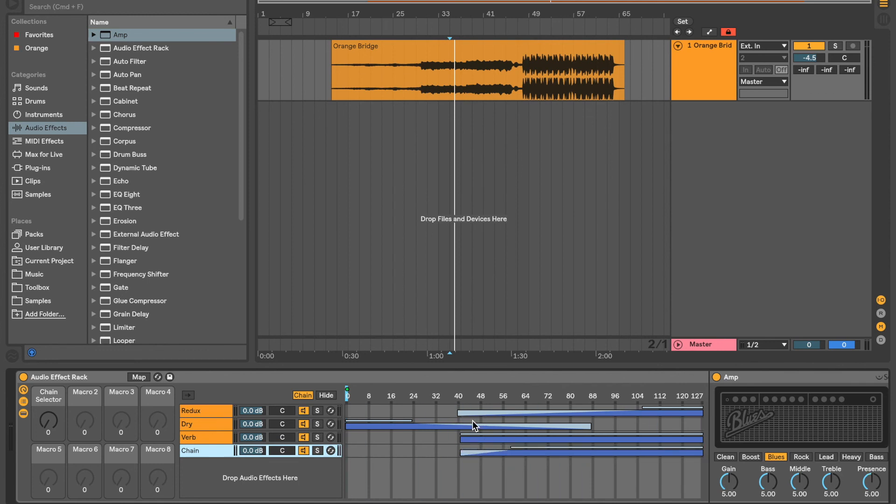
{"action": "left_click_drag", "start_coordinate": [462, 435], "coordinate": [545, 441]}
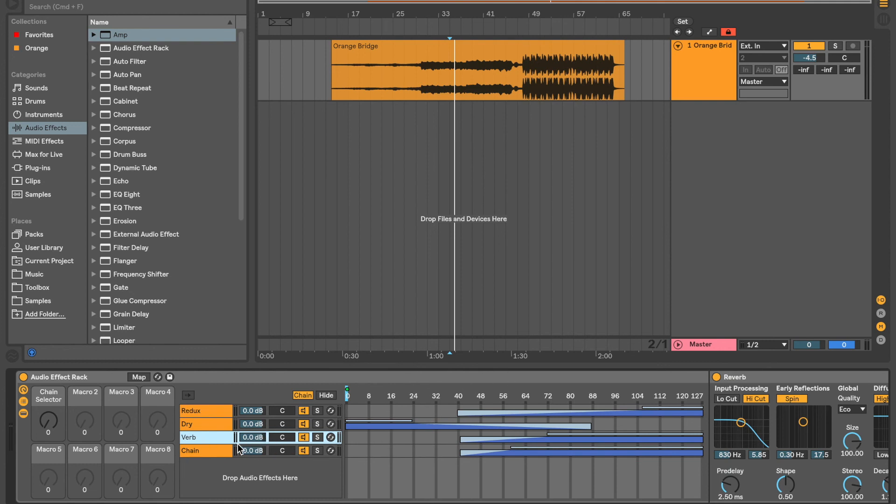
Step: Deactivate the Redux and Amp chains, keeping Dry and Verb active, and audition the blend by sweeping the Chain Selector macro
{"action": "left_click", "coordinate": [304, 425]}
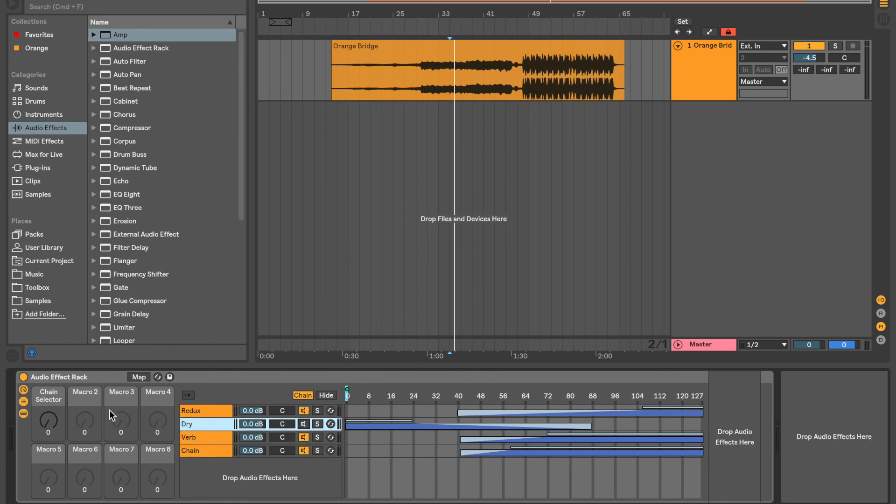
{"action": "left_click", "coordinate": [303, 414]}
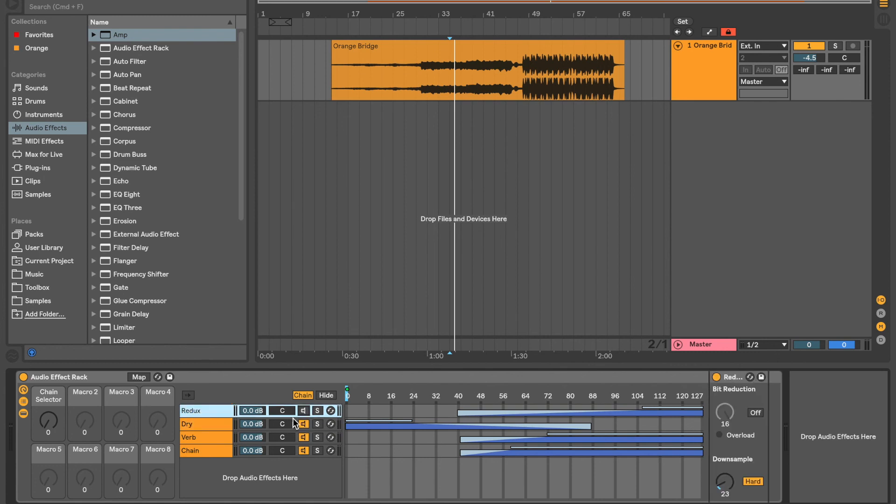
{"action": "left_click", "coordinate": [303, 448]}
{"action": "left_click", "coordinate": [303, 448]}
{"action": "mouse_move", "coordinate": [44, 424]}
{"action": "left_mouse_down"}
{"action": "mouse_move", "coordinate": [44, 370]}
{"action": "mouse_move", "coordinate": [43, 424]}
{"action": "left_mouse_up"}
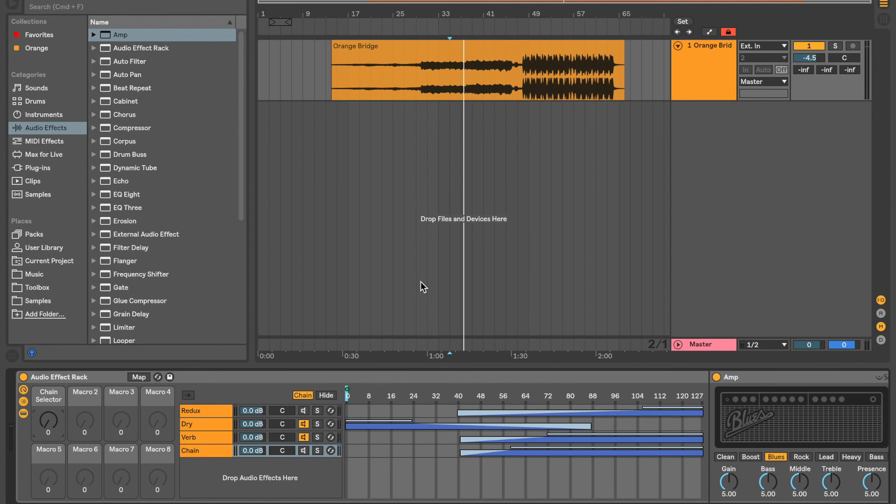
Step: Lengthen the Verb chain's fade-in to end at about 88 and select the whole Audio Effect Rack
{"action": "left_click_drag", "start_coordinate": [548, 433], "coordinate": [592, 433]}
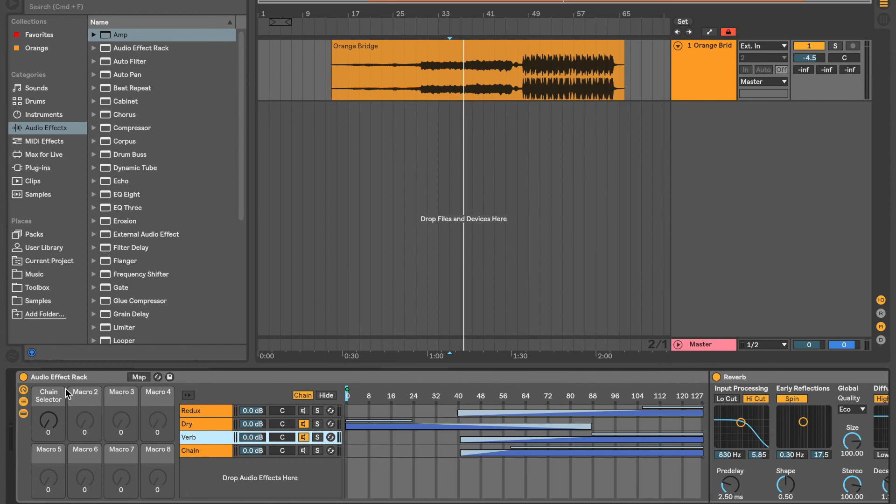
{"action": "left_click", "coordinate": [87, 376]}
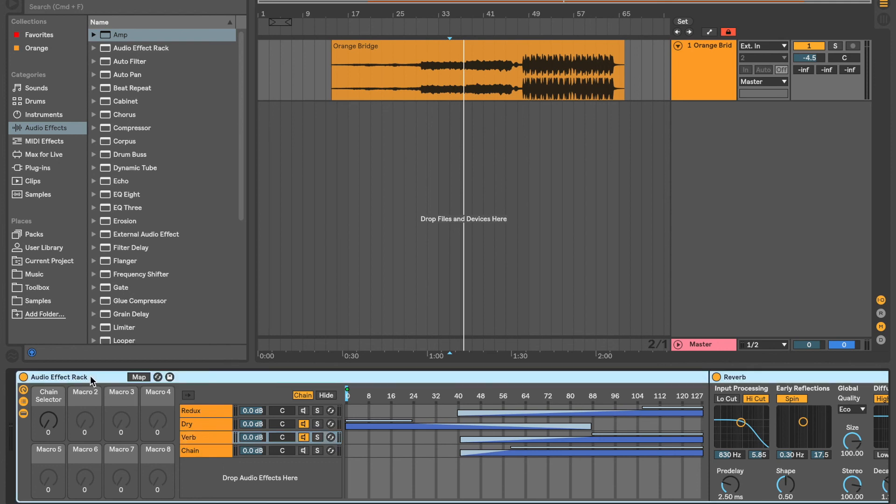